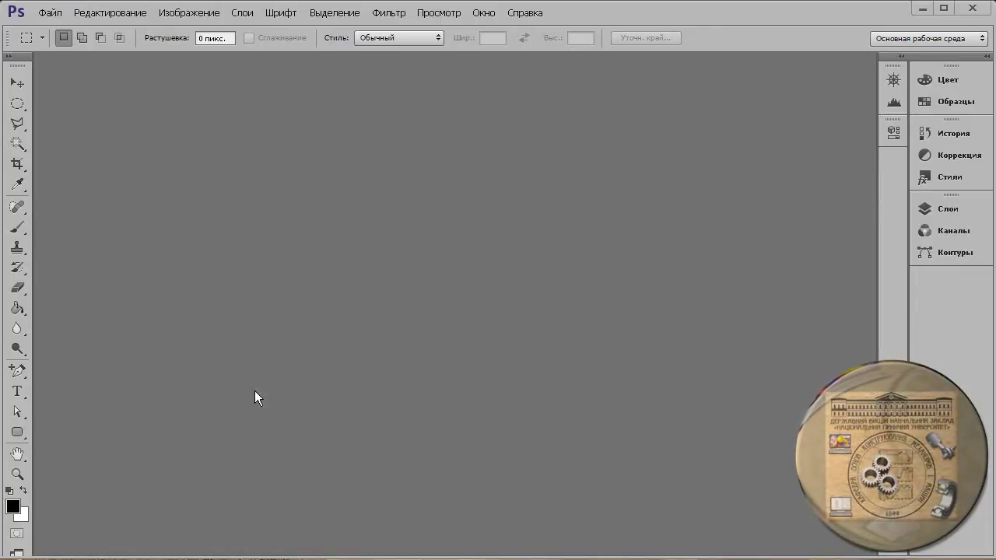
- Open the Файл (File) menu over the empty Photoshop workspace
click(52, 13)
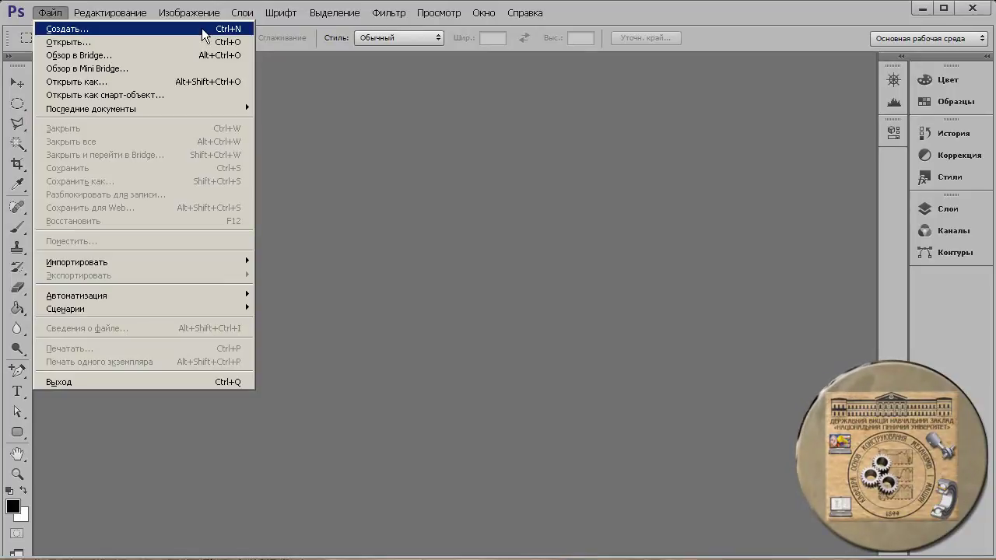
- Start a new document and name it 'Шедевр', keeping 1024×768 px at 72 ppi
click(203, 30)
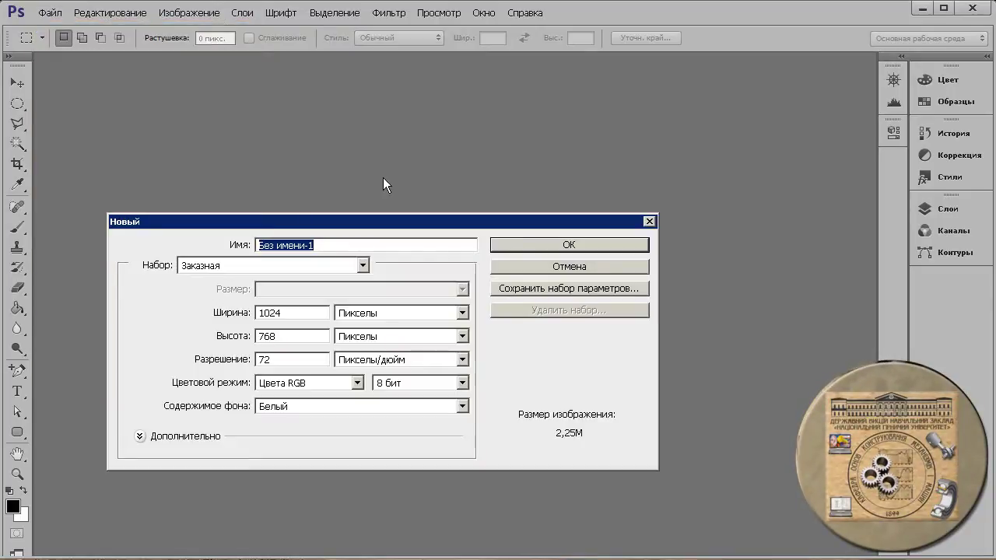
drag(432, 228, 462, 132)
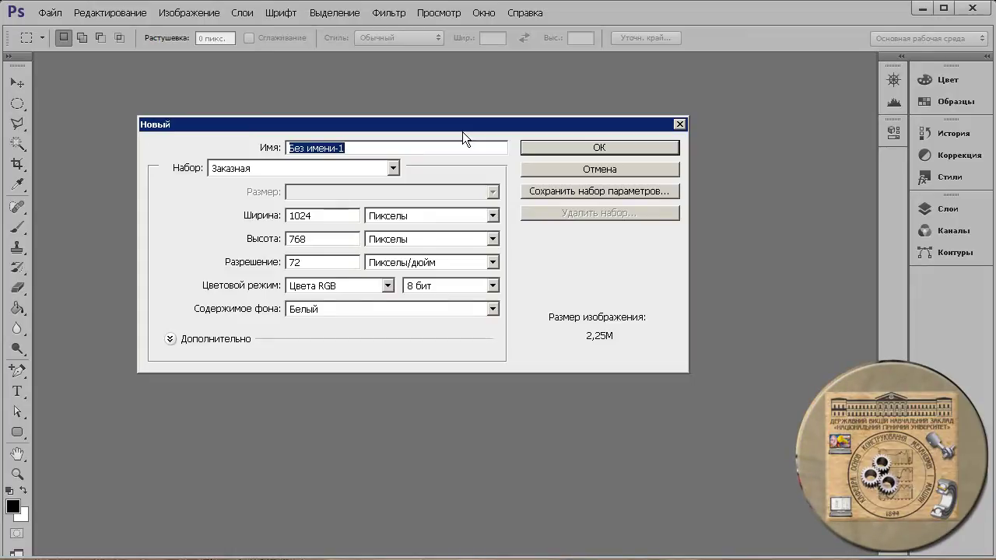
click(354, 148)
drag(362, 147, 290, 148)
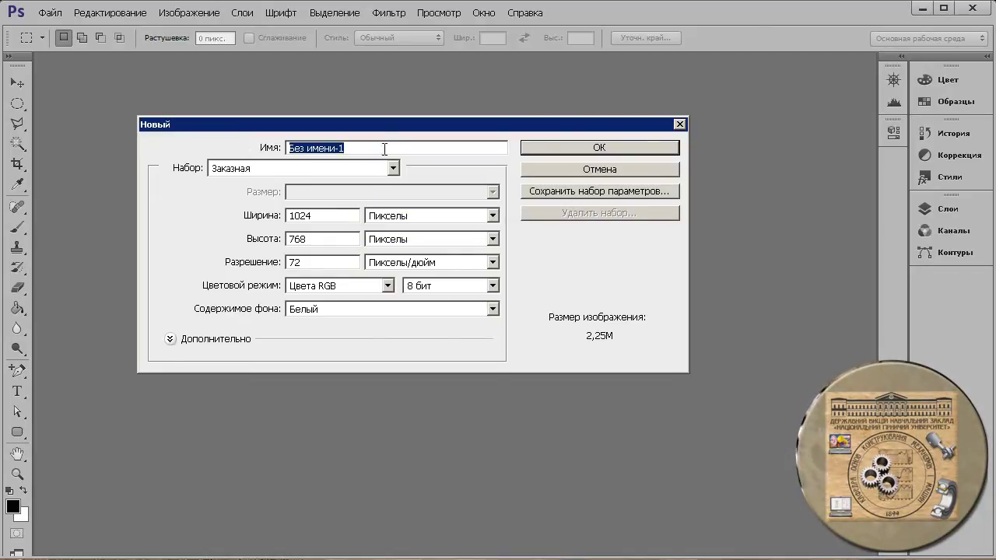
text(Шедевр)
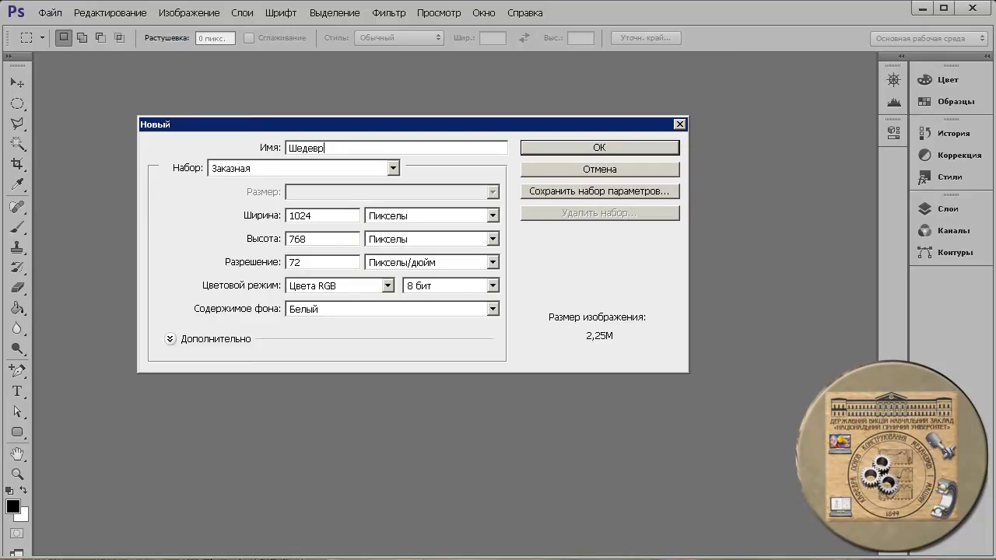
- Try the US Paper preset, then set the preset to International Paper at A4 (24,9M)
click(393, 169)
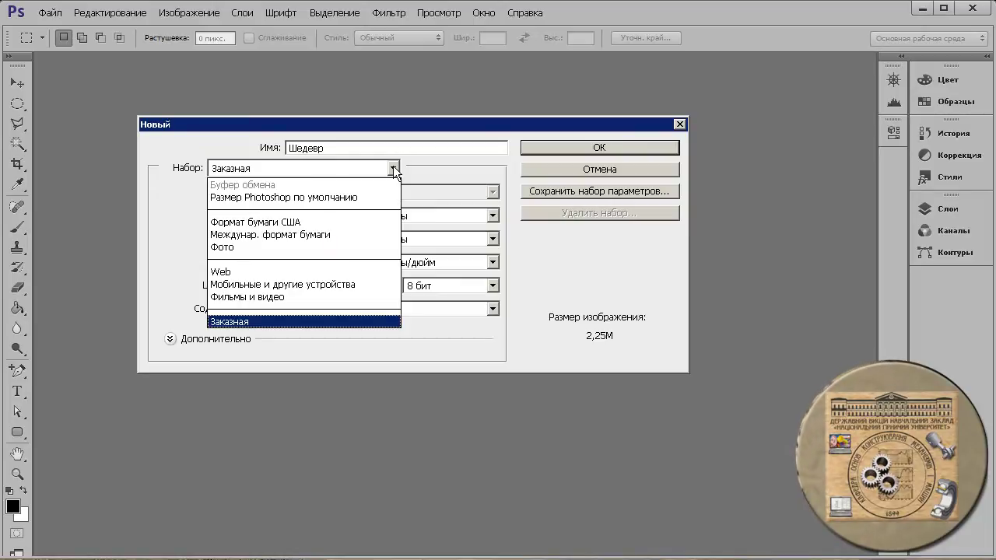
click(184, 168)
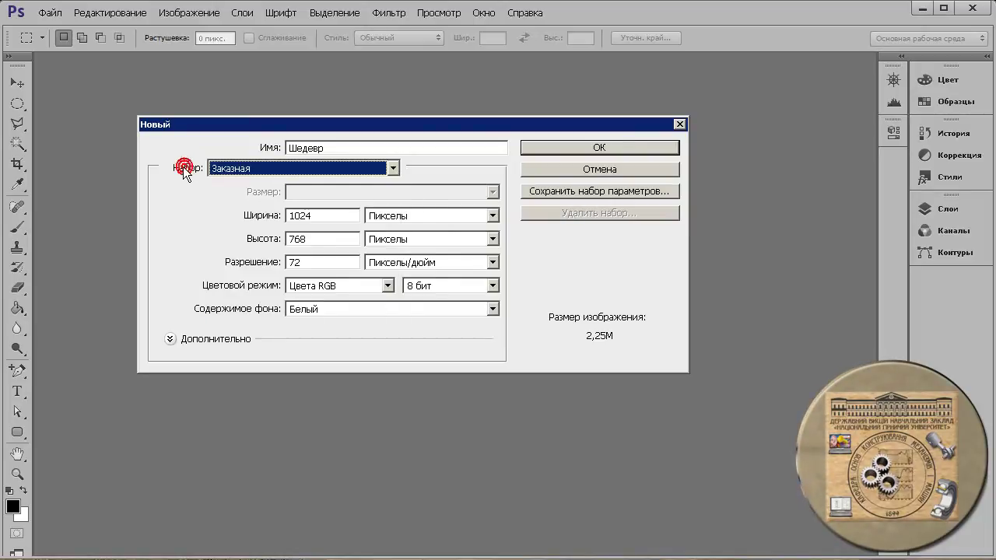
click(329, 167)
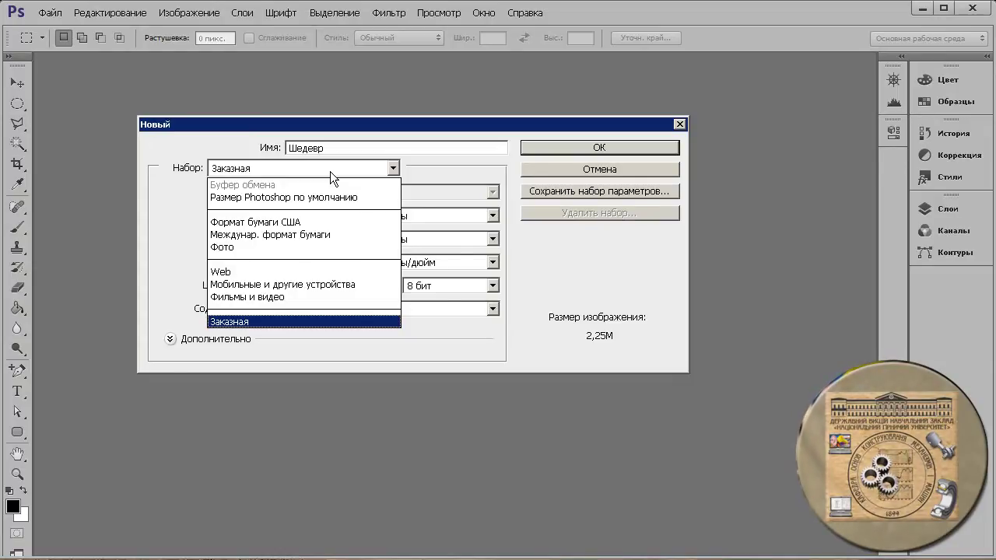
click(304, 223)
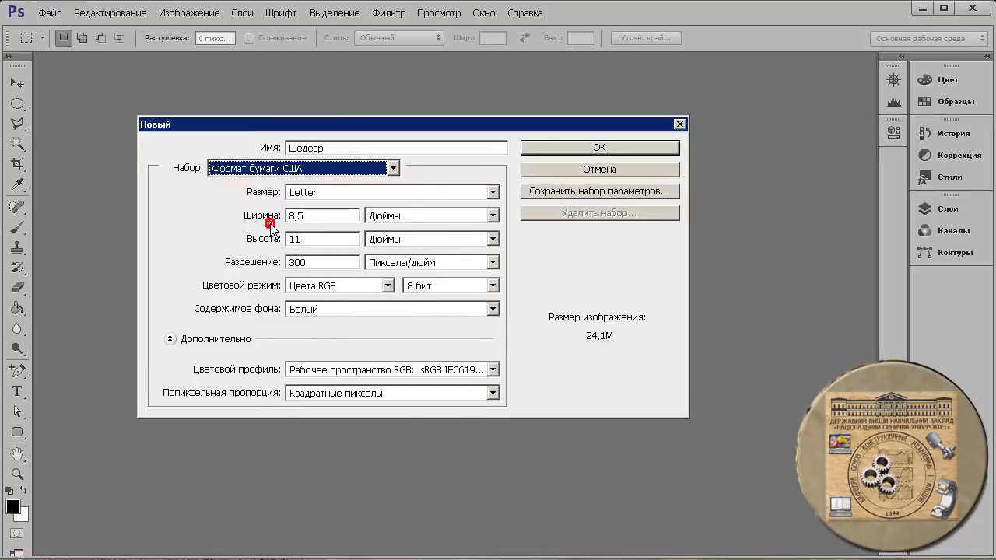
click(339, 192)
click(340, 190)
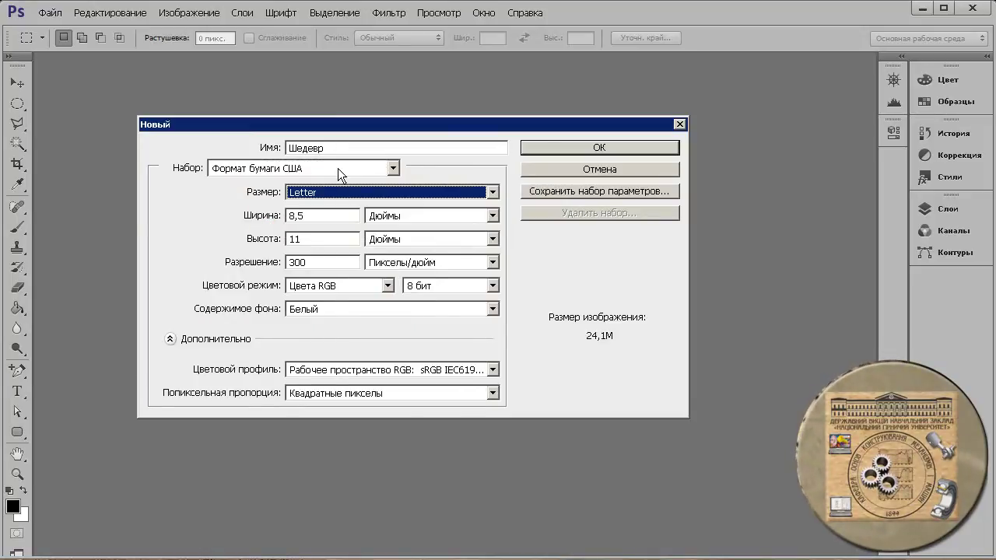
click(338, 168)
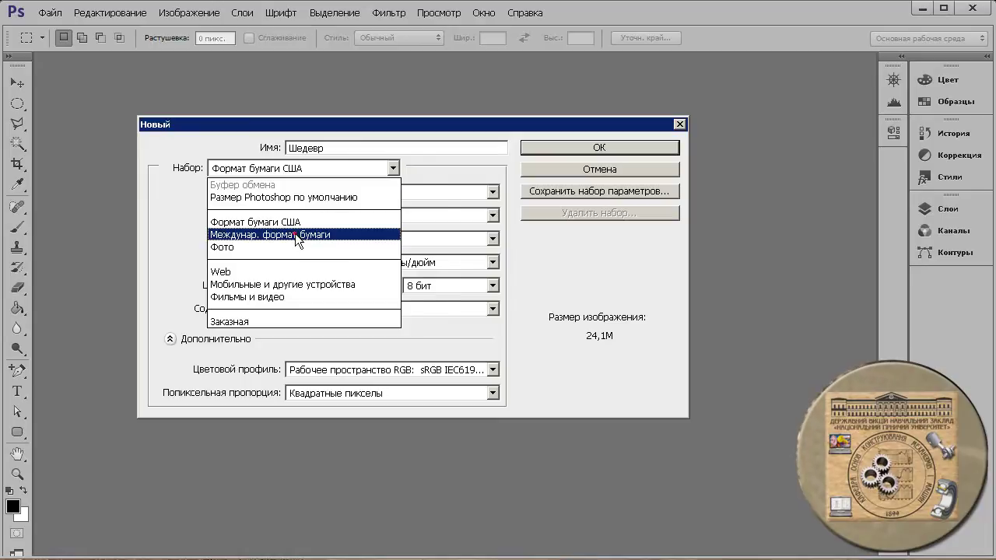
click(296, 235)
click(443, 192)
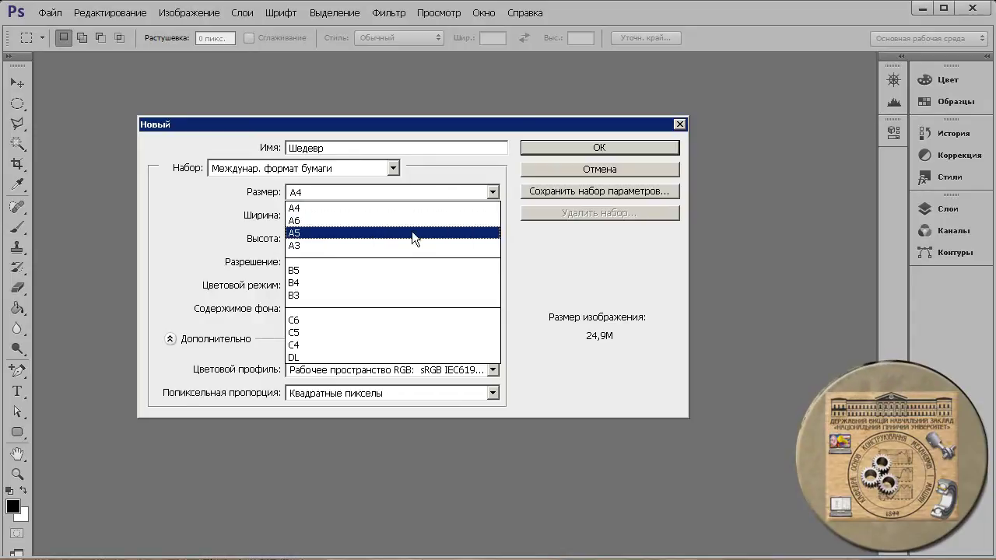
- Switch the preset to Web, keeping the 800 x 600 px size at 72 ppi
click(389, 169)
click(390, 169)
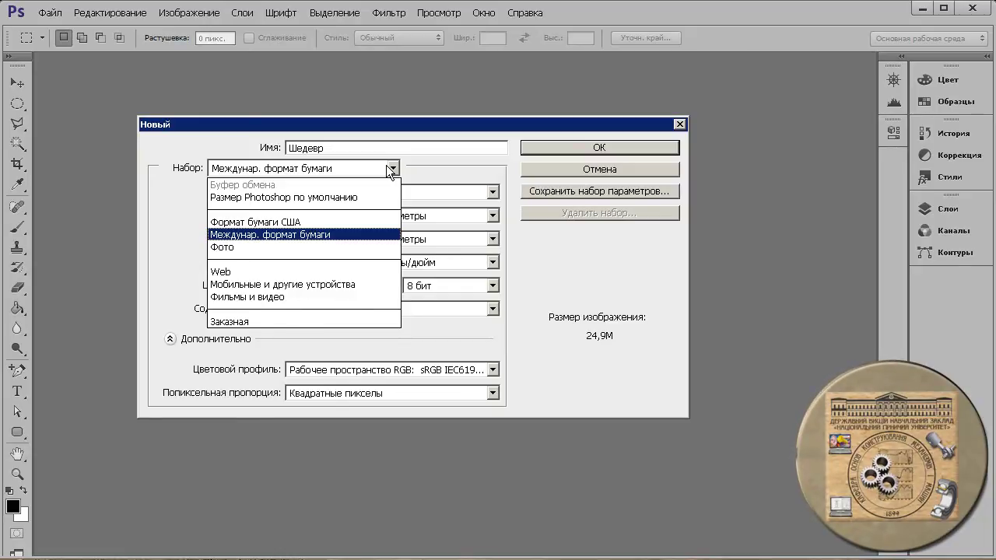
click(305, 272)
click(435, 187)
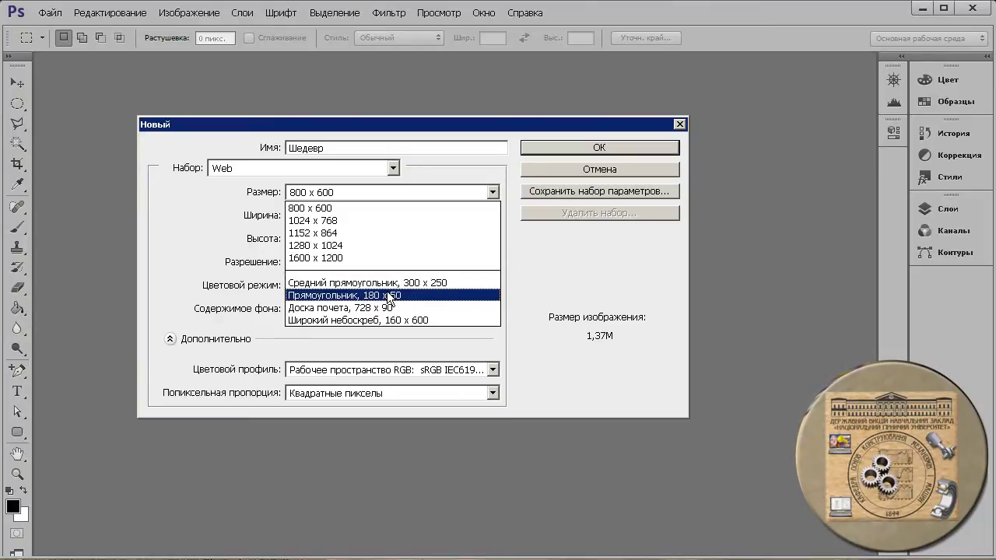
click(363, 164)
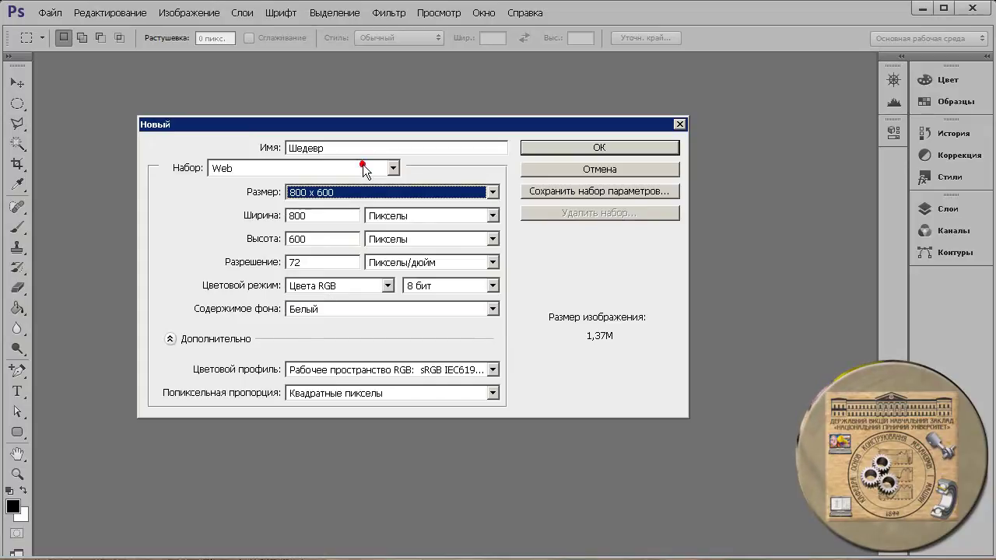
click(363, 164)
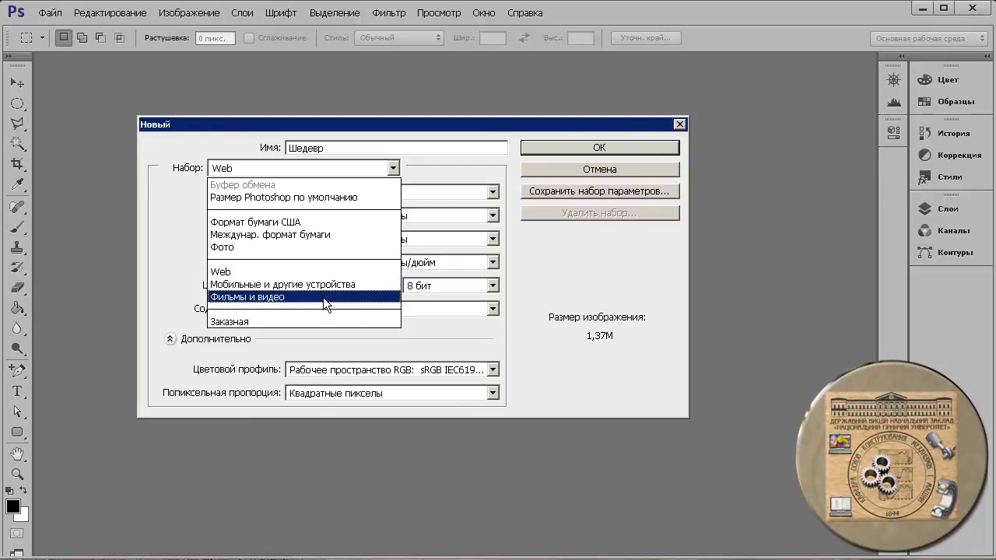
- Switch the preset to Фильмы и видео with NTSC DV size (1012,5K)
click(323, 297)
click(396, 191)
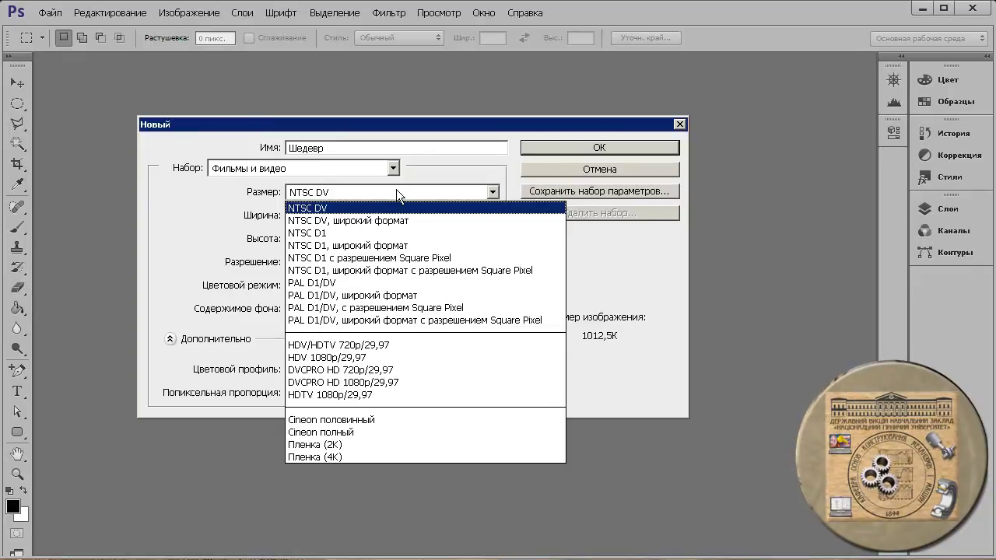
click(396, 189)
click(369, 165)
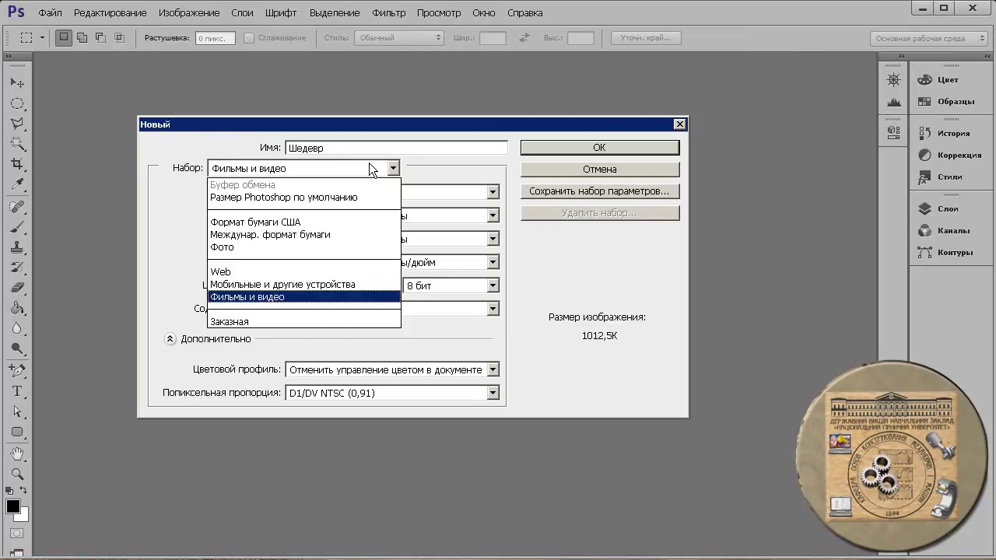
- Switch to the Custom preset with width 1024 and height 768
click(232, 322)
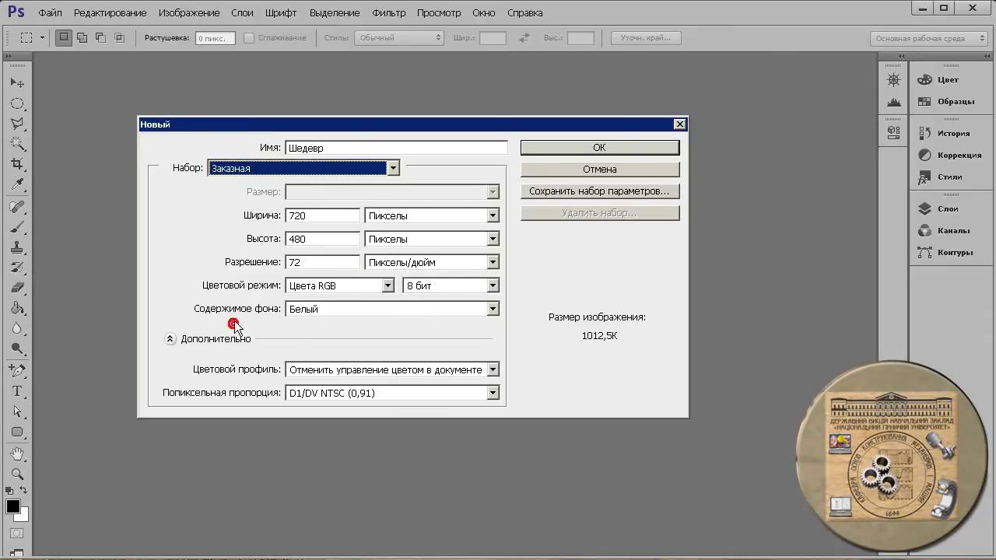
double_click(327, 216)
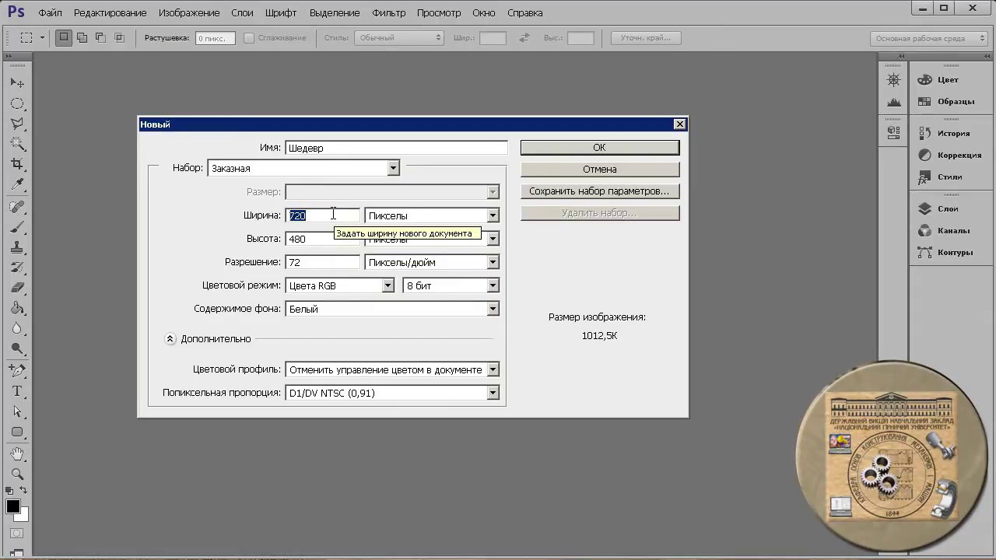
text(1024)
key(Tab)
key(Tab)
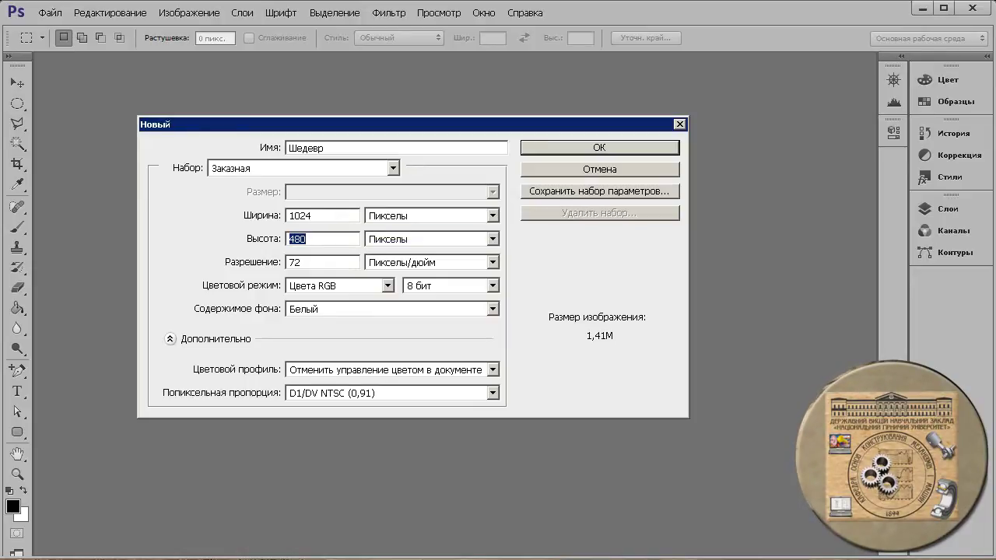
text(768)
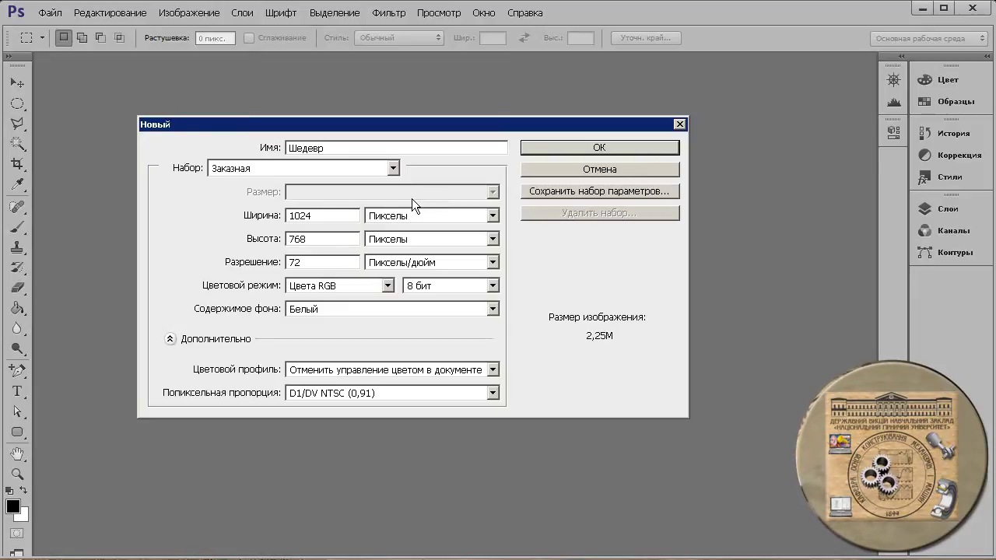
- Cycle width units through inches and centimetres back to pixels, leaving 1024 × 55296 px
click(441, 217)
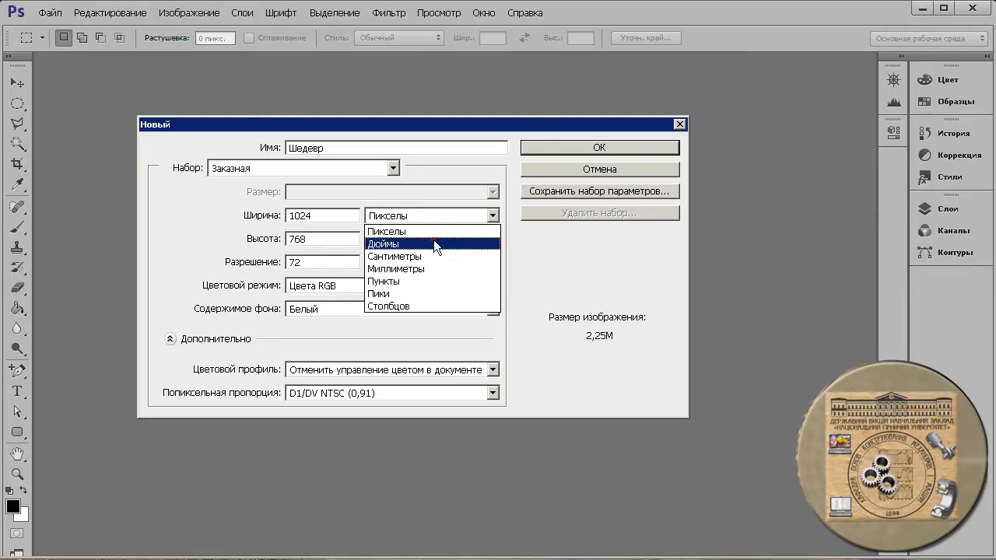
click(433, 240)
click(422, 217)
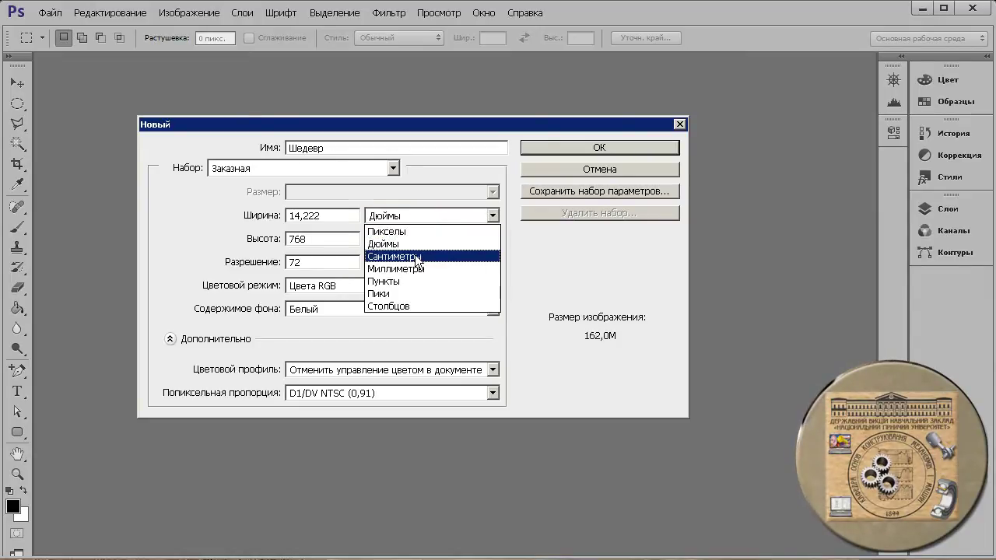
click(415, 255)
click(423, 215)
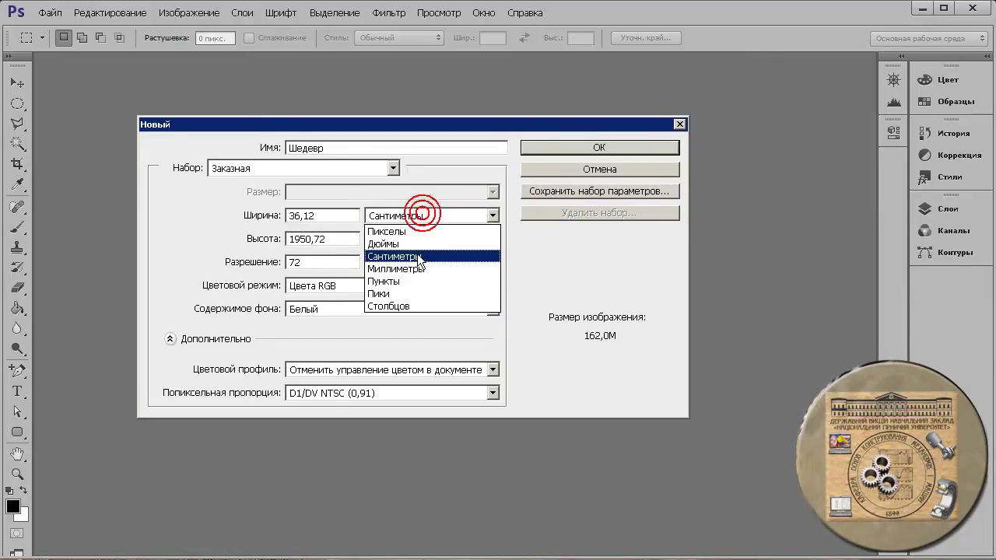
click(410, 230)
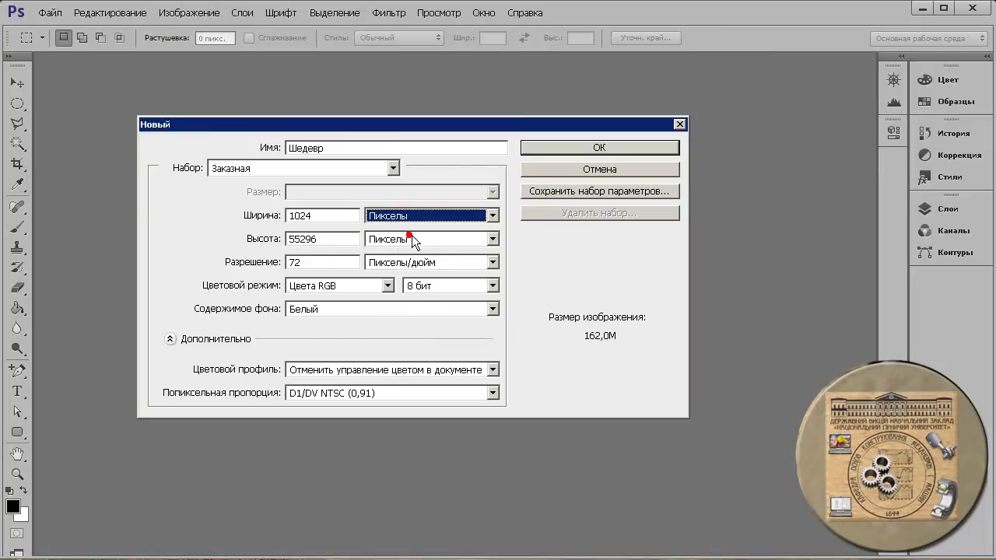
double_click(326, 261)
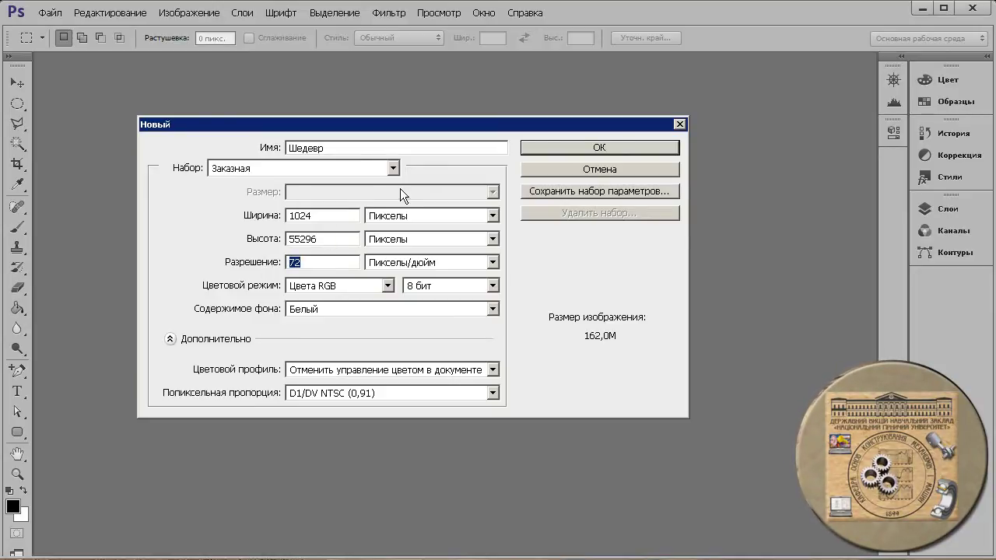
- Set the Web preset to 1024 x 768 px at 72 ppi after briefly trying 1280 x 1024
click(394, 168)
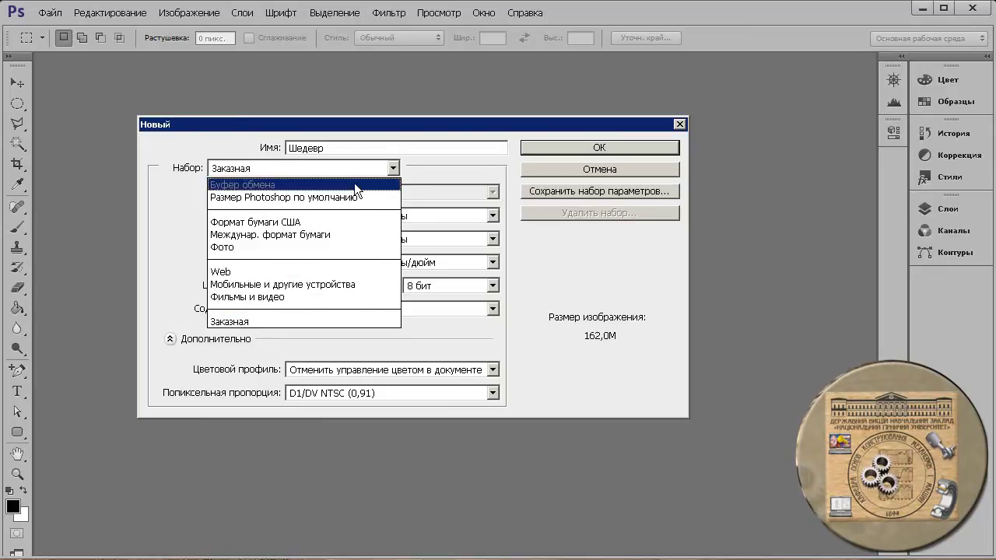
click(315, 272)
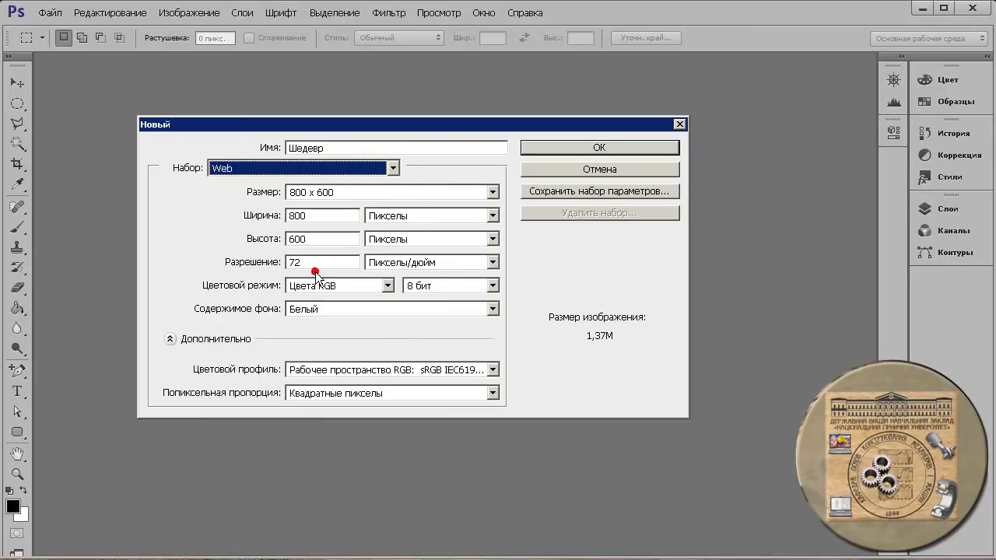
click(491, 193)
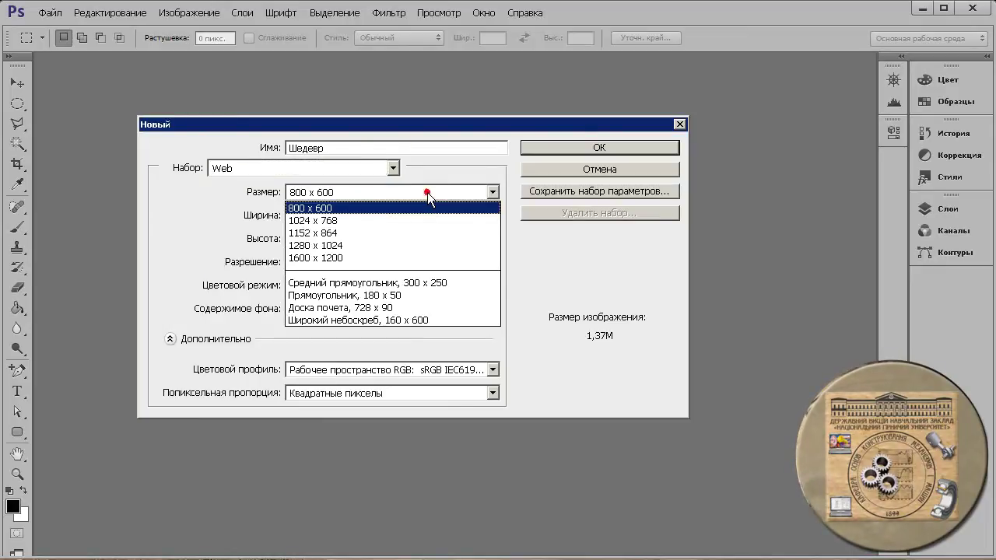
click(391, 244)
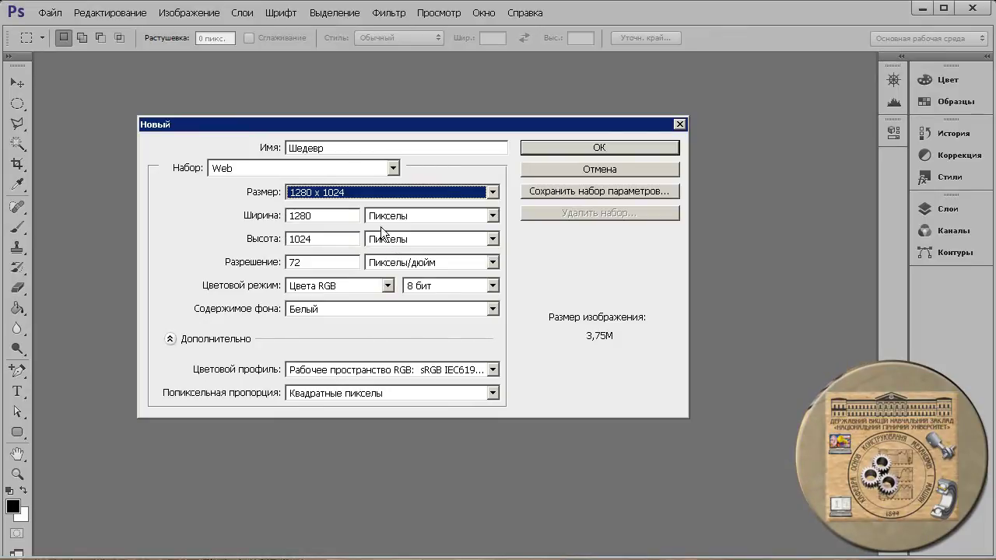
drag(319, 263, 296, 262)
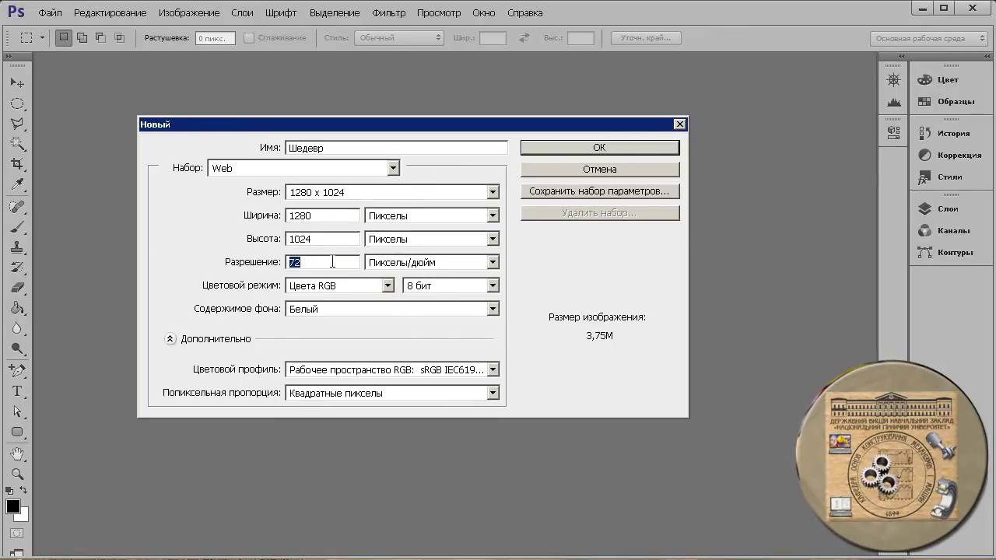
click(422, 192)
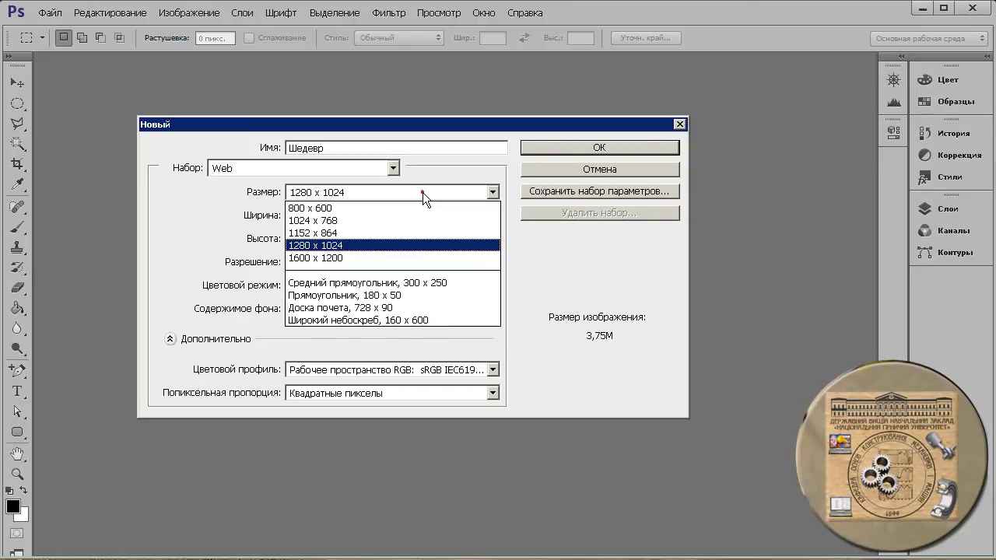
click(393, 221)
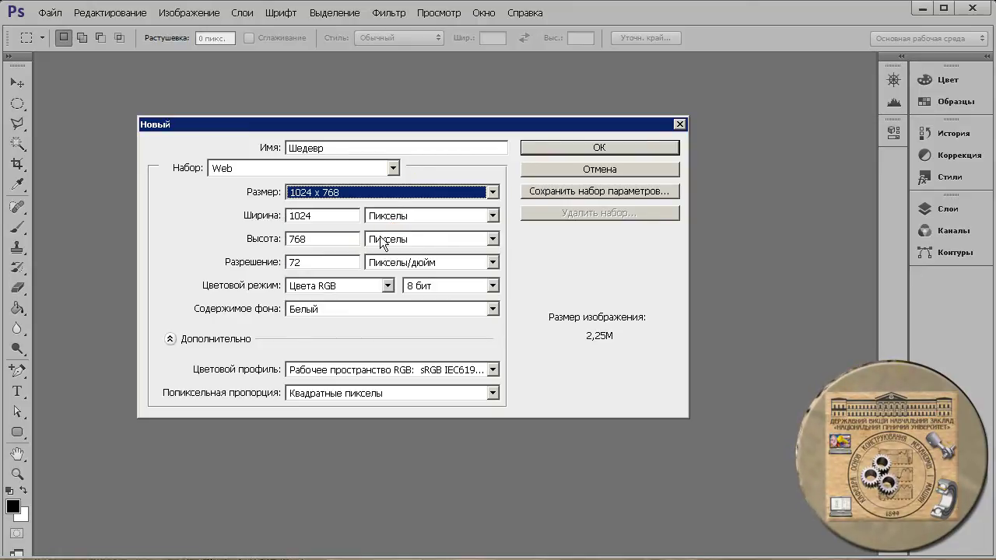
drag(318, 262, 262, 262)
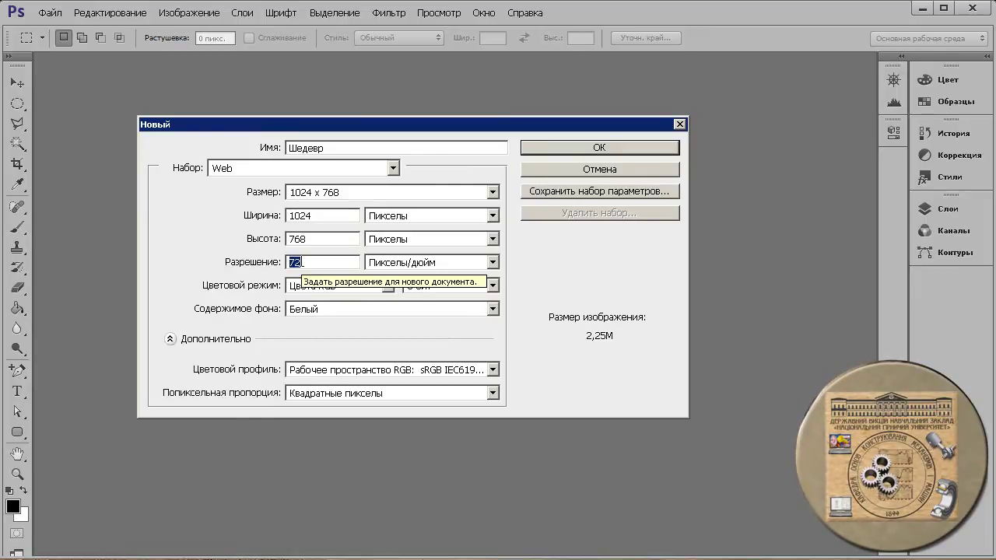
click(376, 166)
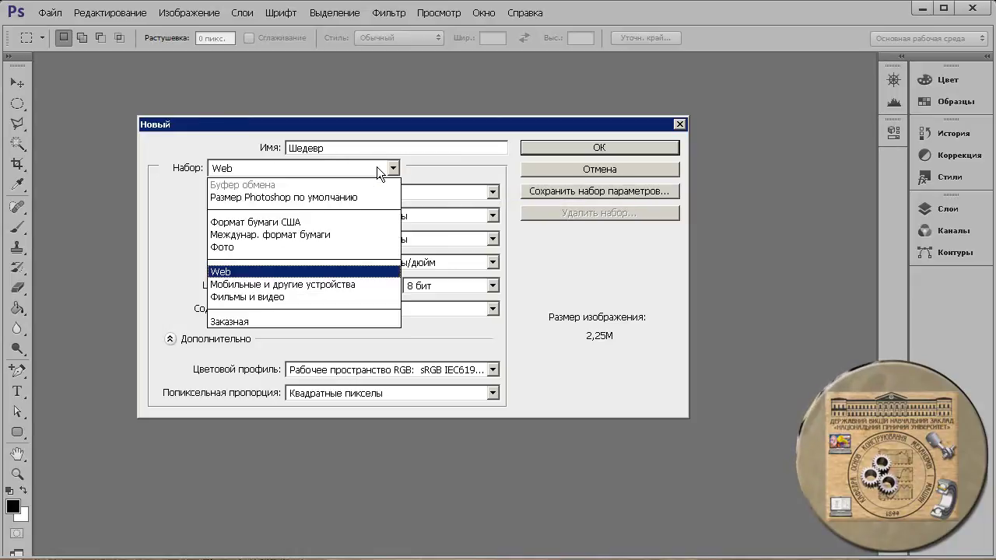
- Switch to International Paper size A5, 148 × 210 mm at 300 ppi (12,4M)
click(320, 234)
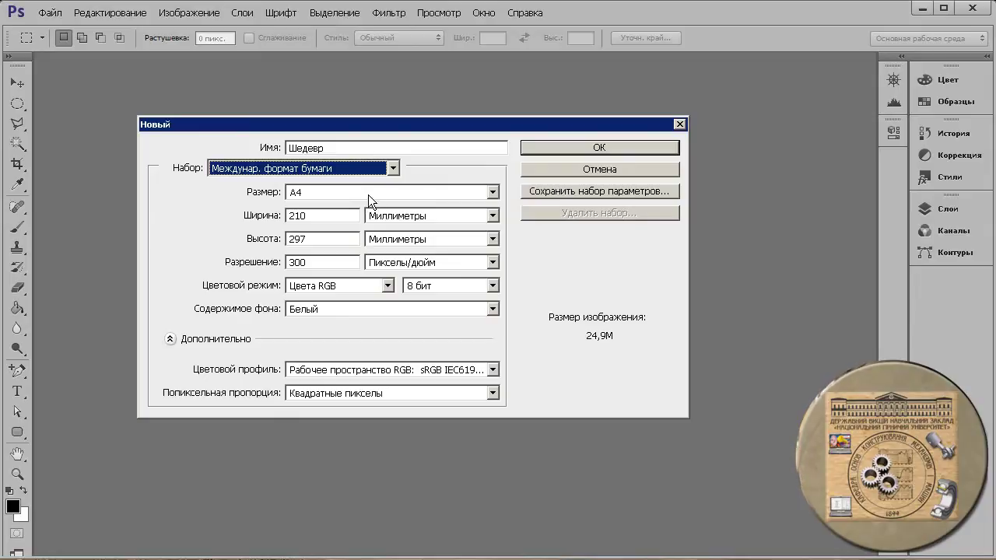
click(368, 194)
click(350, 233)
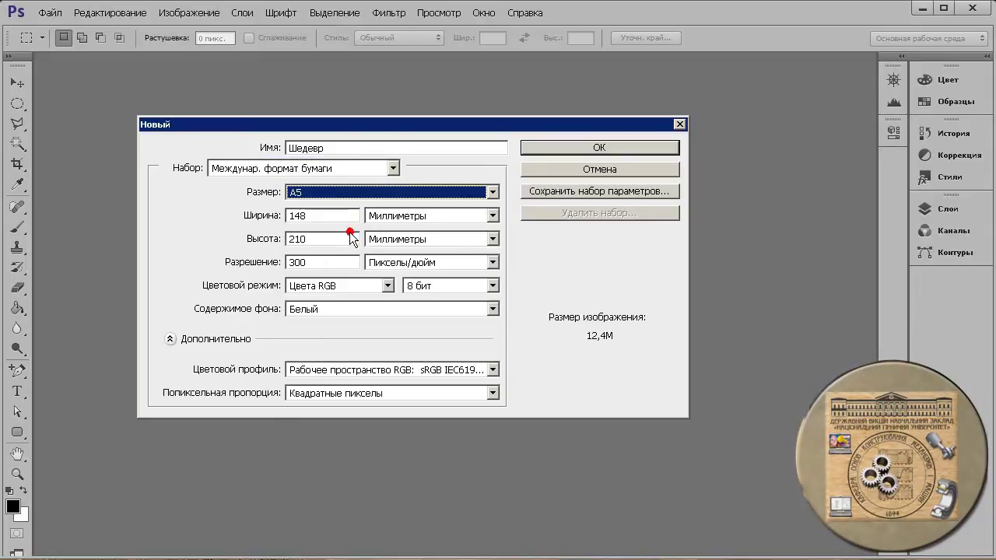
drag(326, 262, 284, 263)
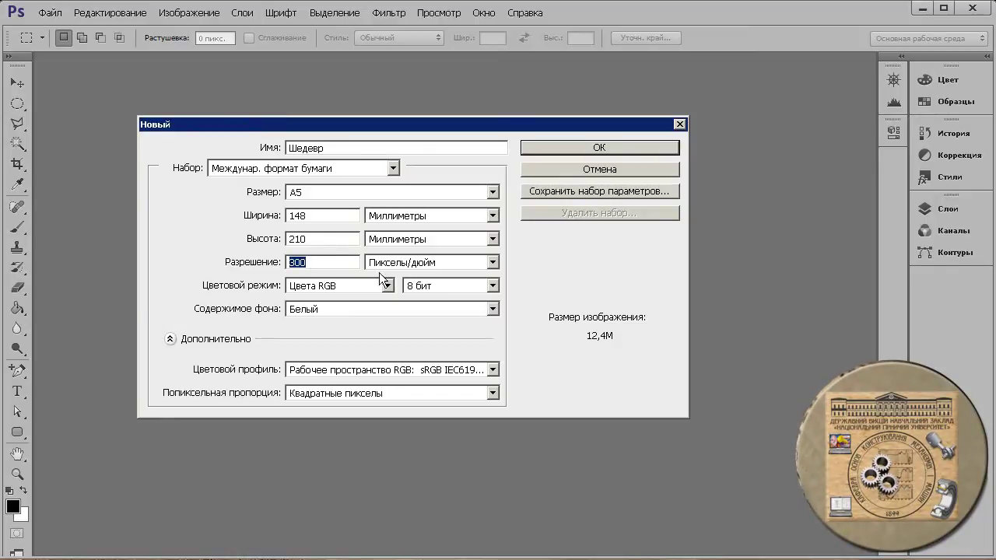
click(340, 286)
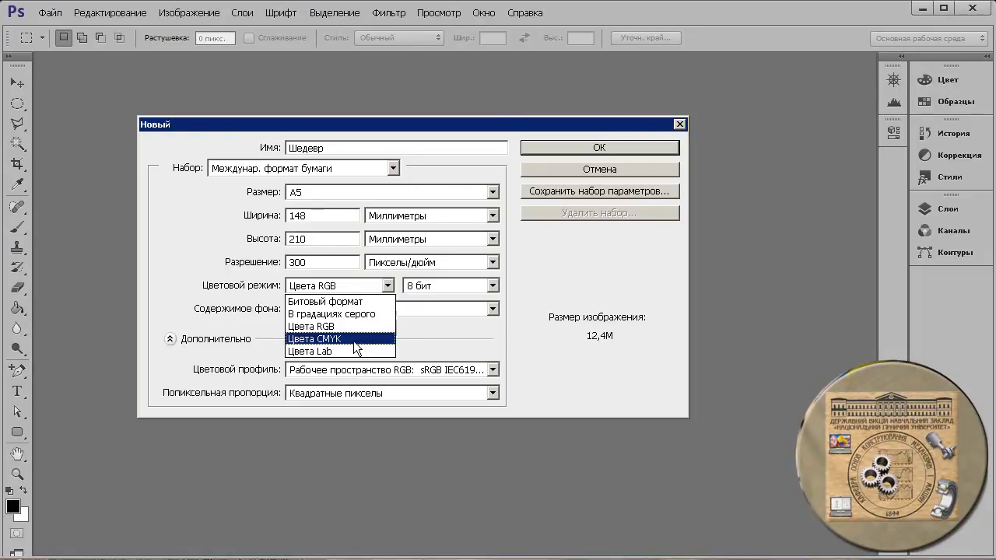
click(355, 328)
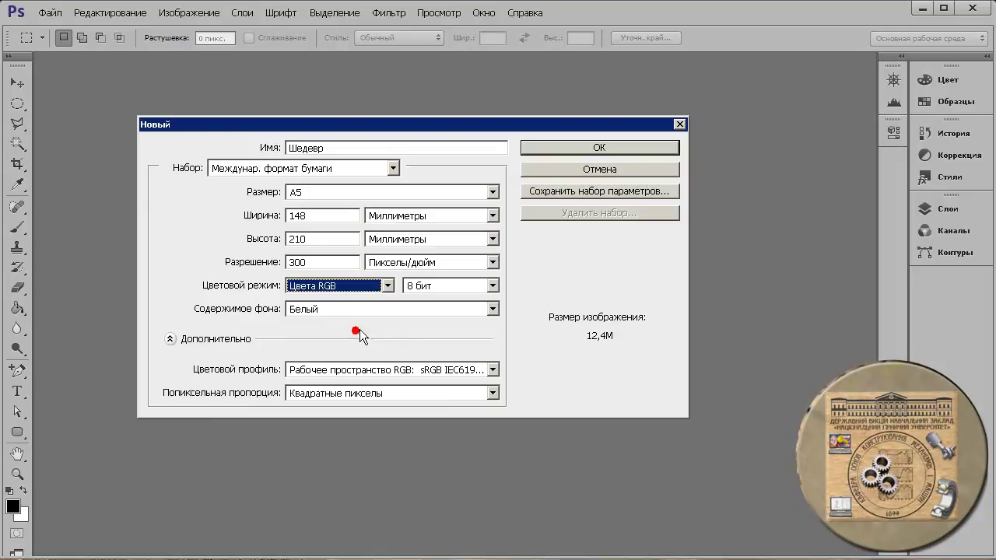
click(478, 284)
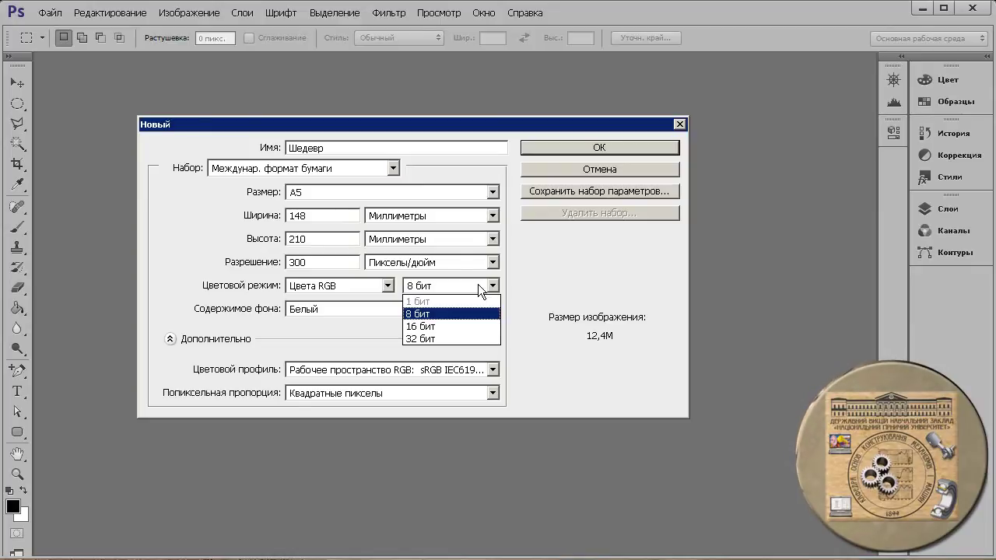
click(388, 287)
click(388, 287)
click(388, 287)
click(388, 287)
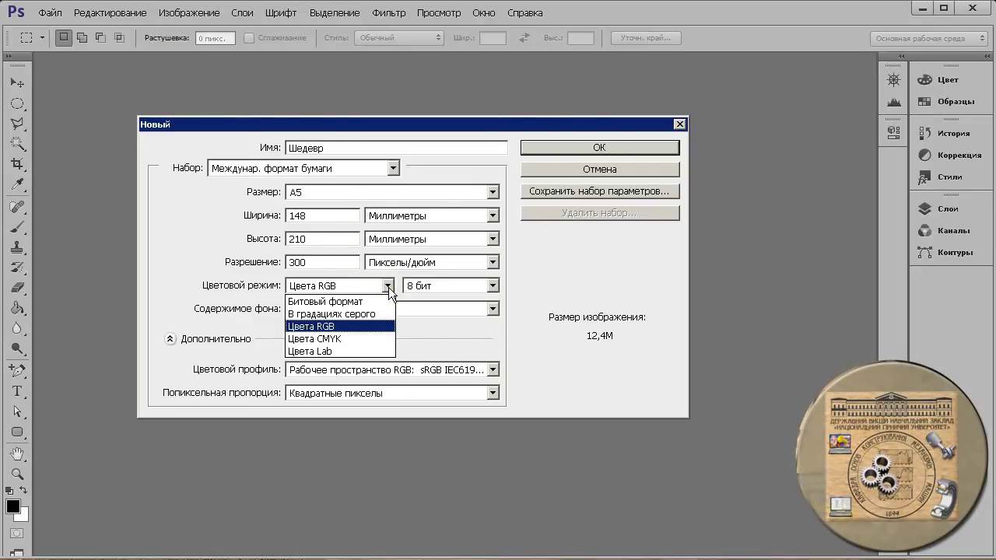
click(388, 287)
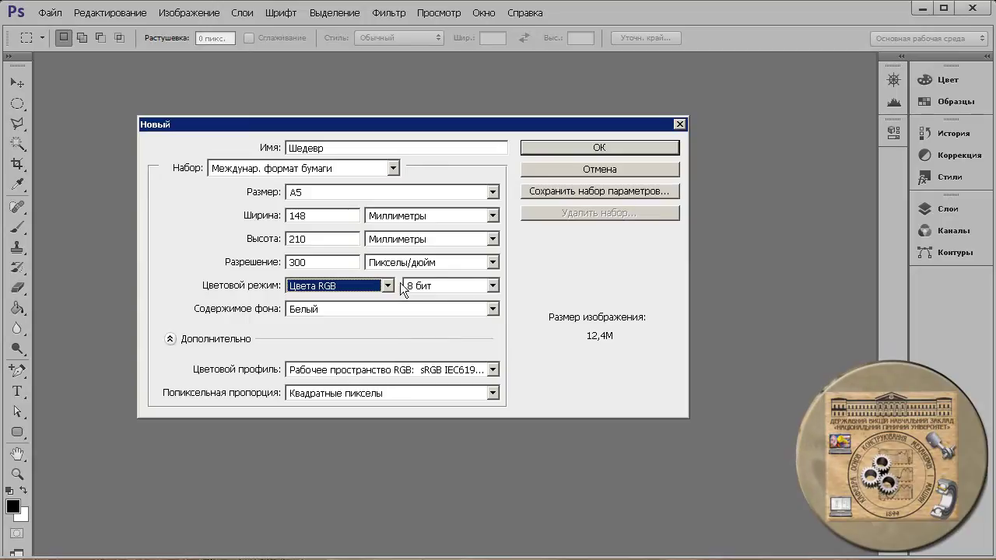
click(430, 283)
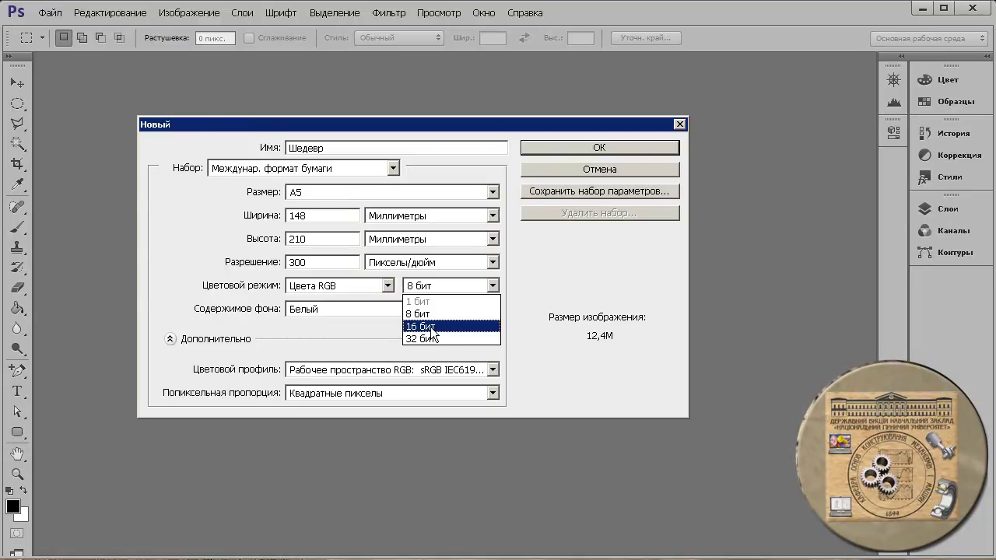
click(490, 286)
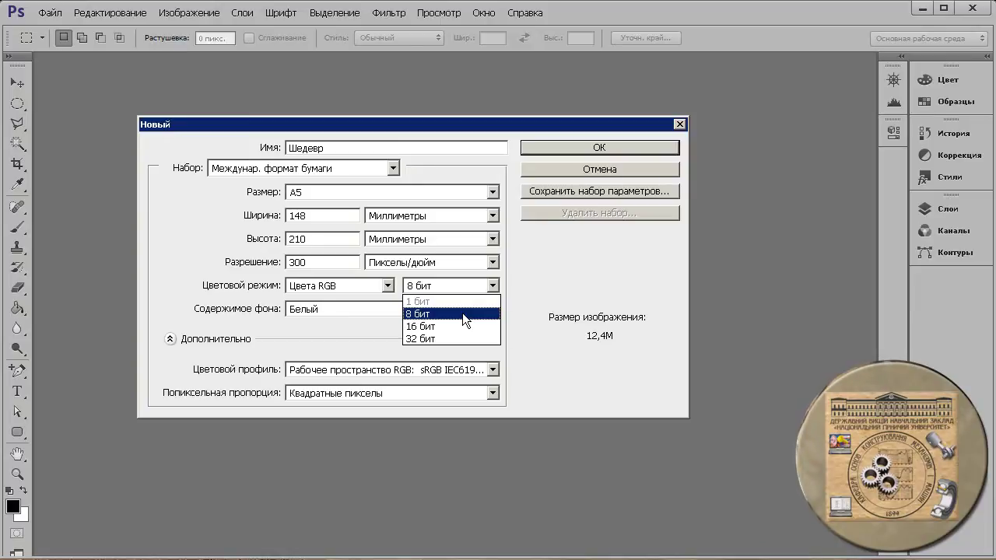
click(462, 313)
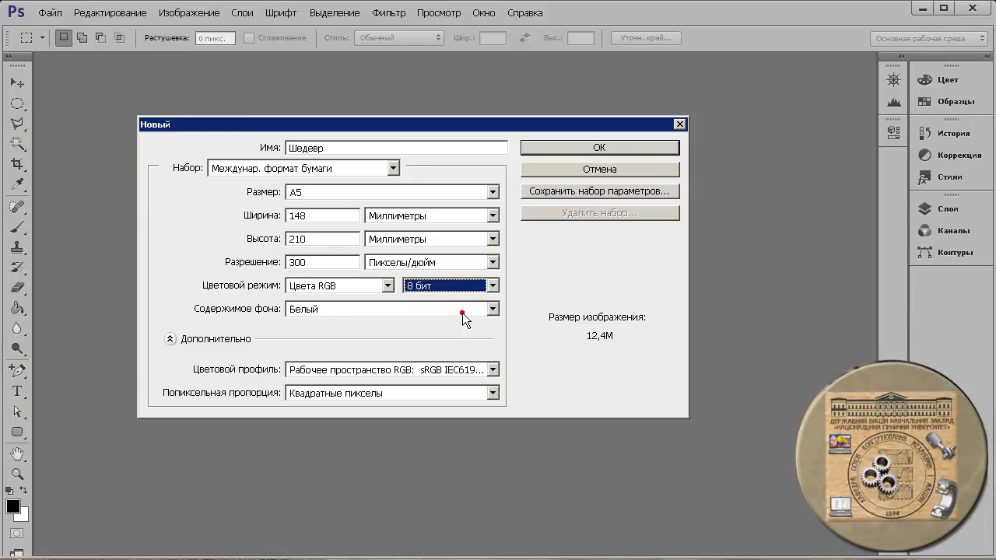
click(306, 311)
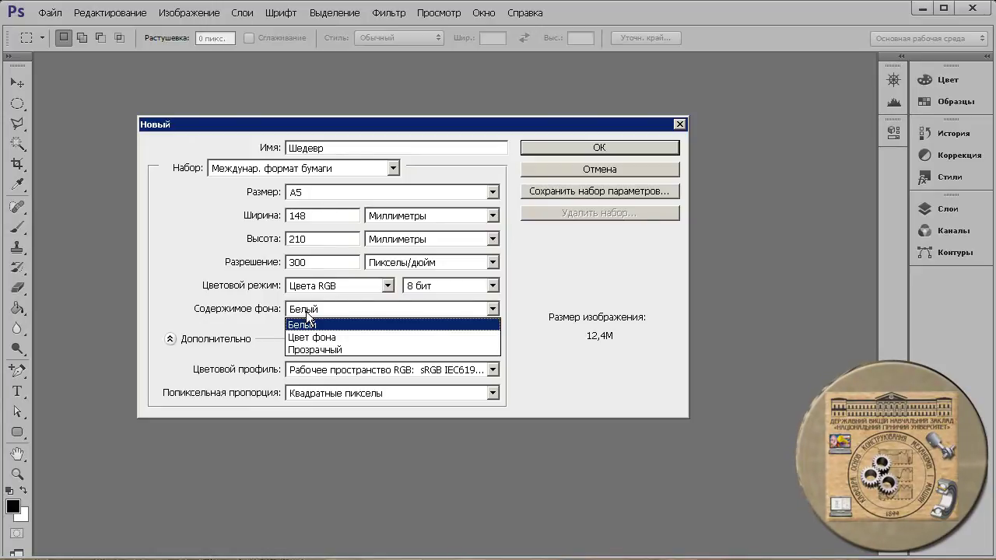
click(265, 328)
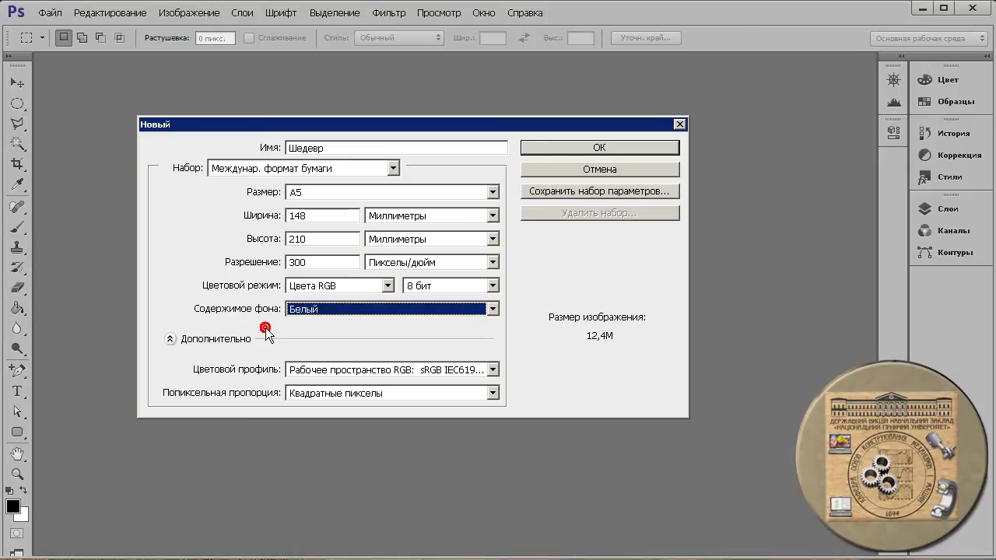
click(170, 340)
click(170, 339)
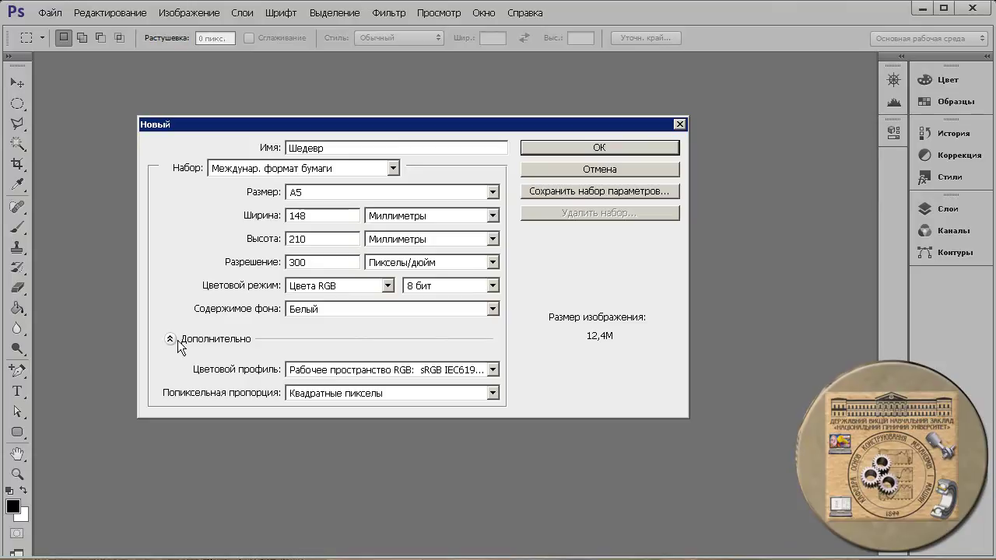
click(490, 372)
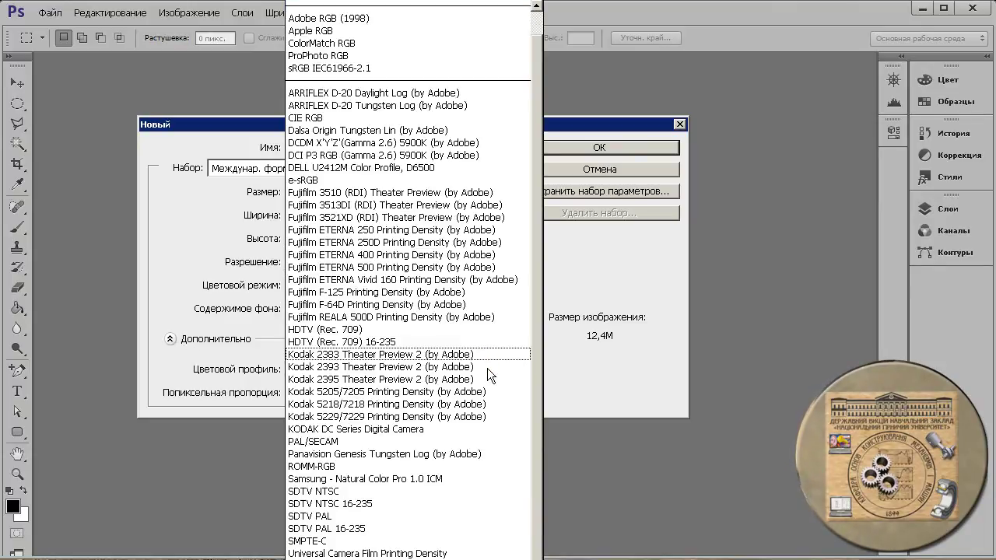
scroll(488, 368, up, 1)
click(236, 392)
click(361, 394)
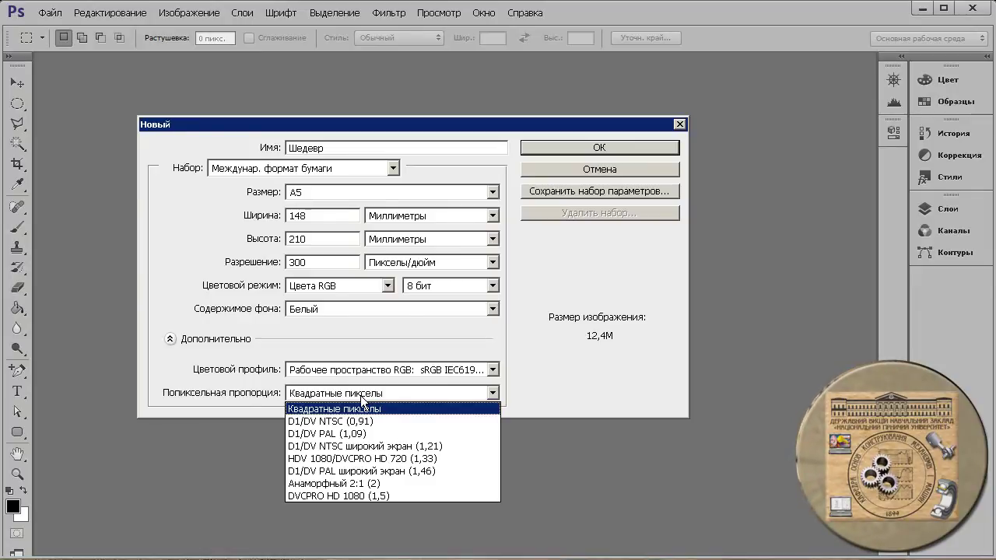
click(575, 360)
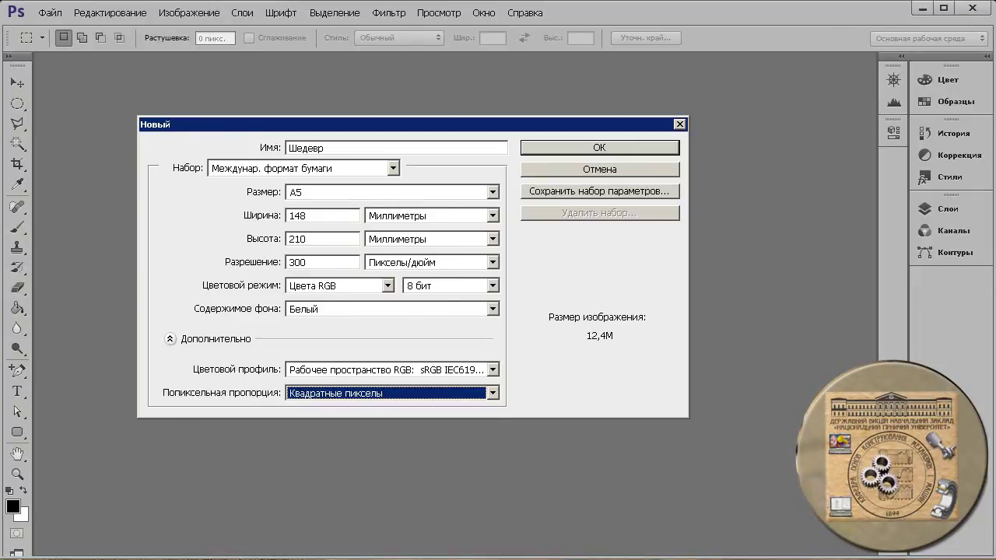
mouse_move(537, 285)
mouse_down()
mouse_move(600, 364)
mouse_move(667, 383)
mouse_up()
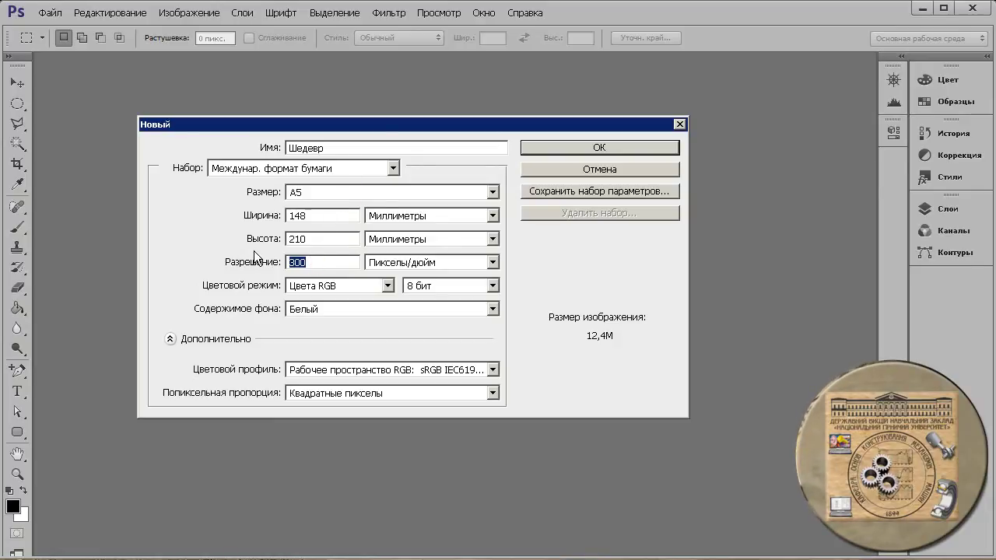
- Change the resolution from 72 to 300 ppi, checking the 148 × 210 width and height
text(72)
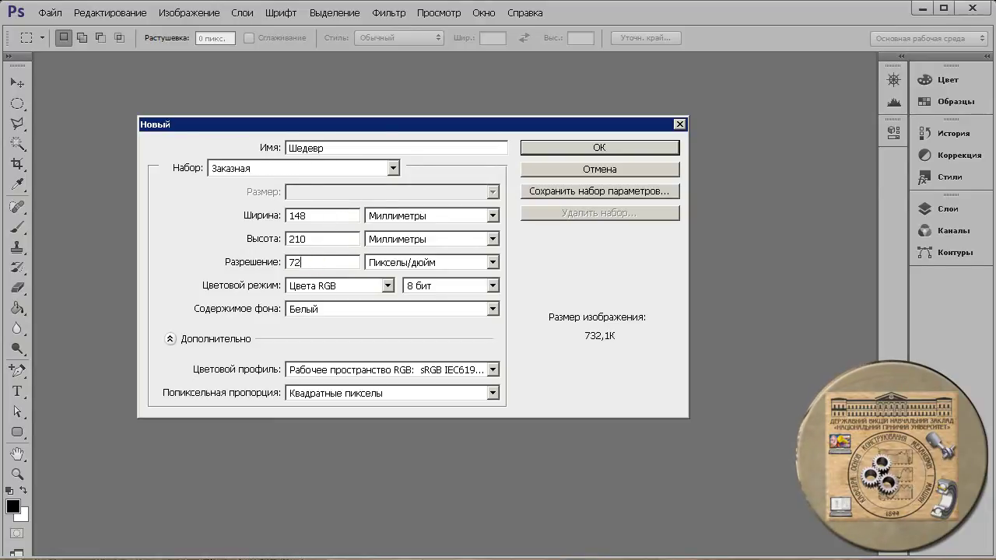
double_click(311, 212)
double_click(315, 240)
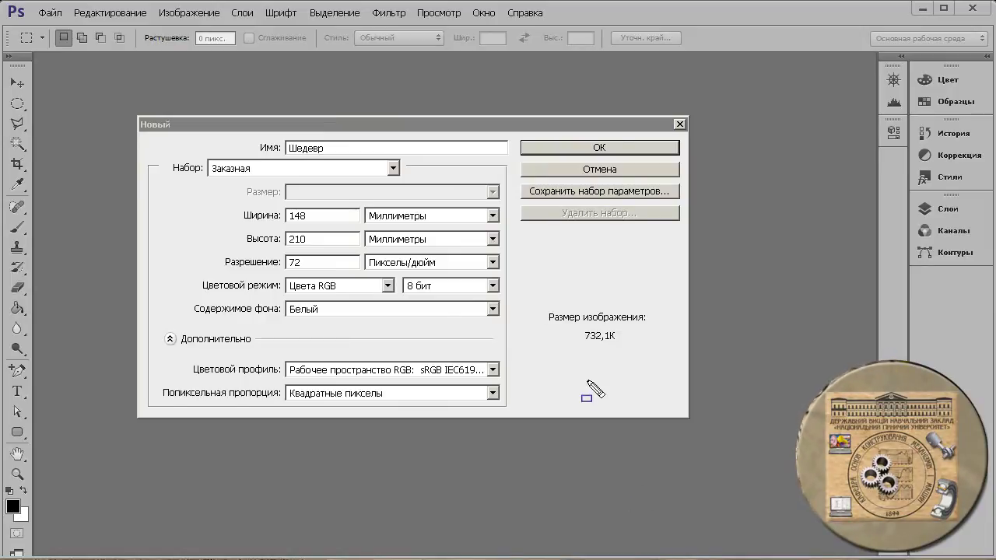
drag(606, 349, 524, 290)
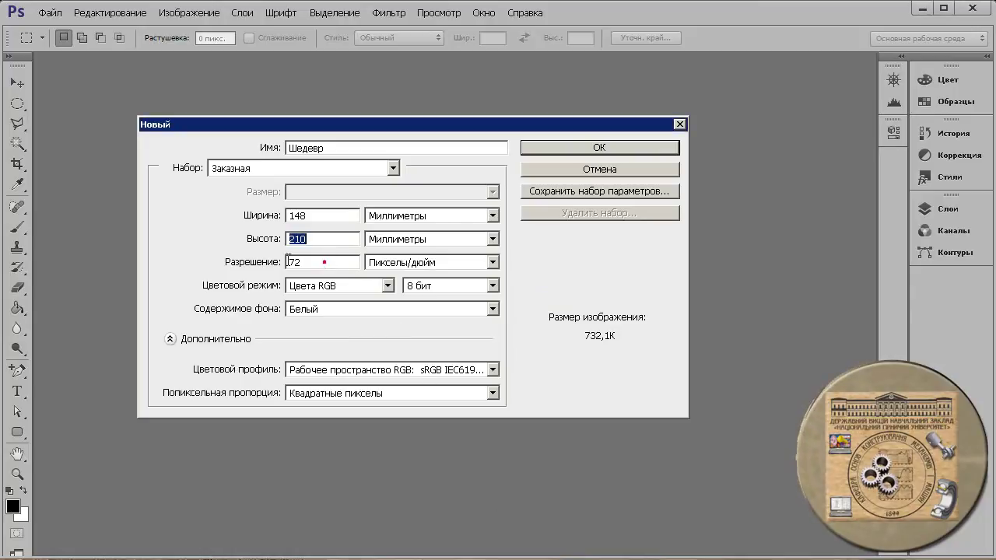
click(299, 260)
double_click(298, 260)
text(300)
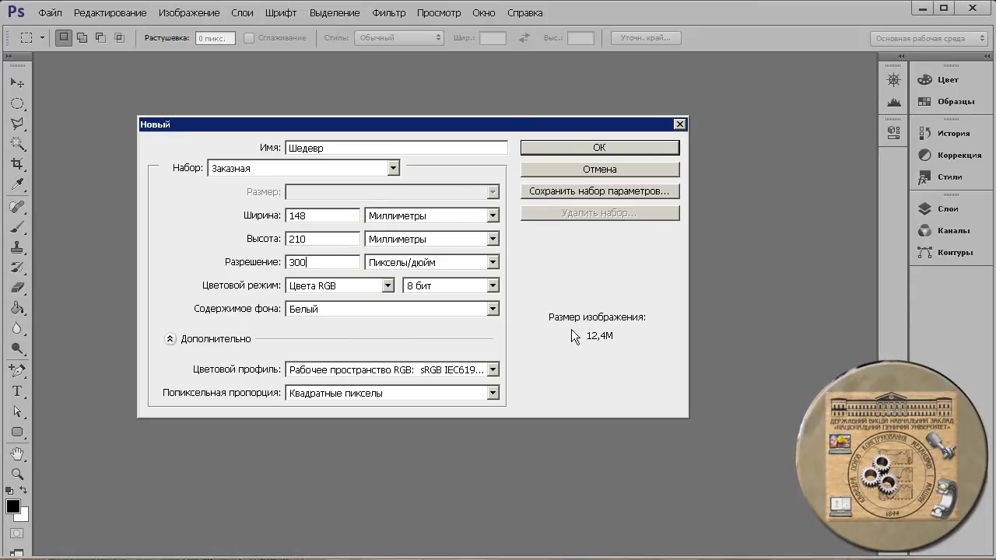
key(ctrl+a)
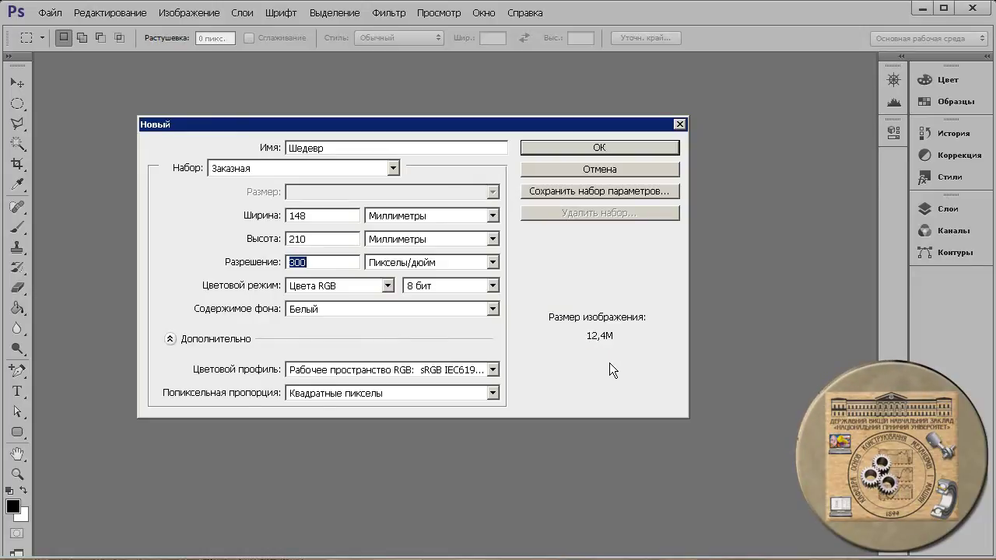
- Try the Photo preset, then return to International Paper with A4 size (210 × 297 mm)
click(392, 169)
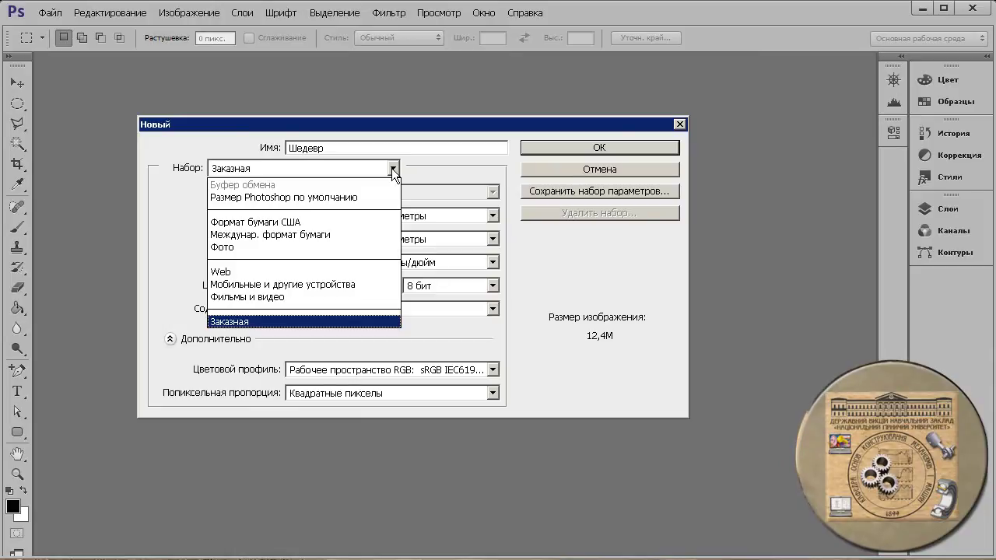
click(342, 246)
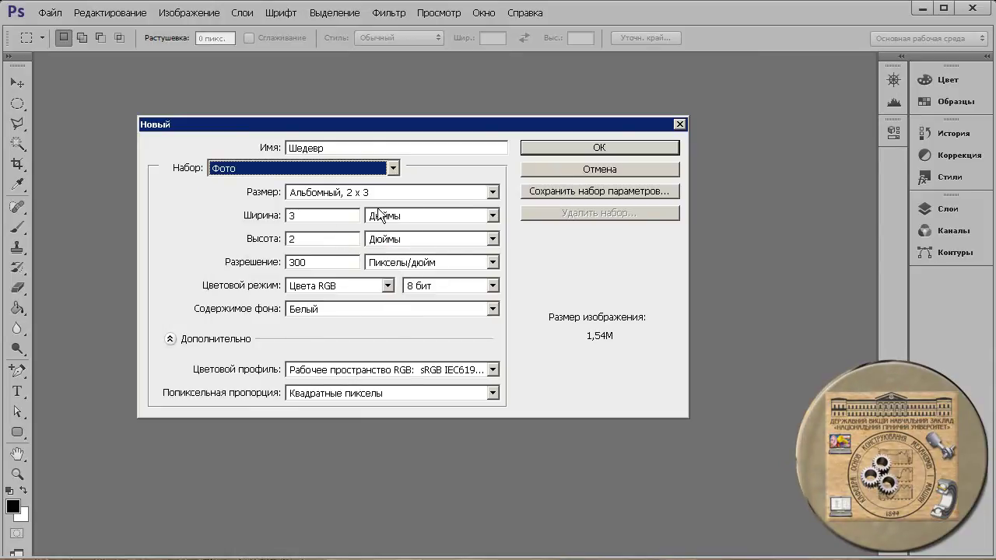
click(381, 169)
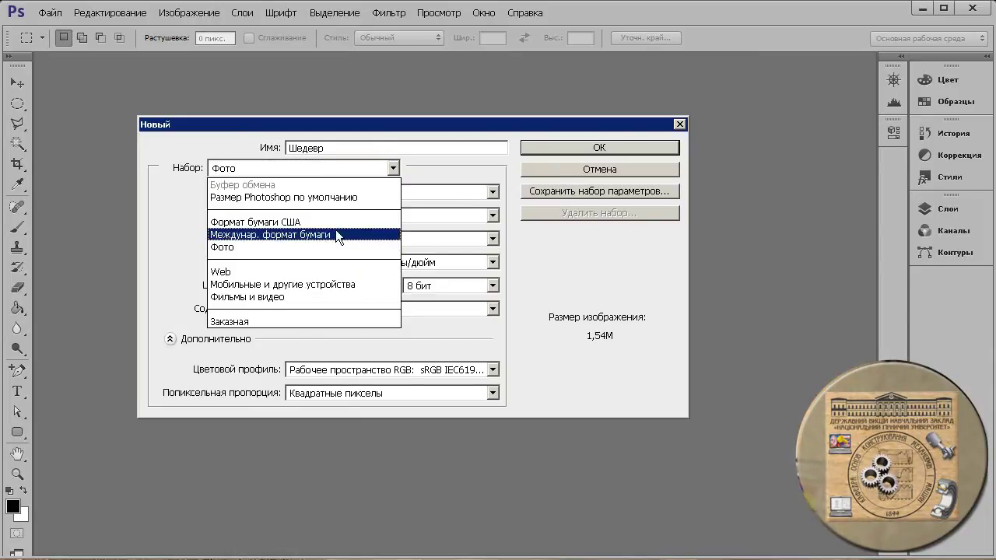
click(335, 234)
click(364, 191)
click(354, 204)
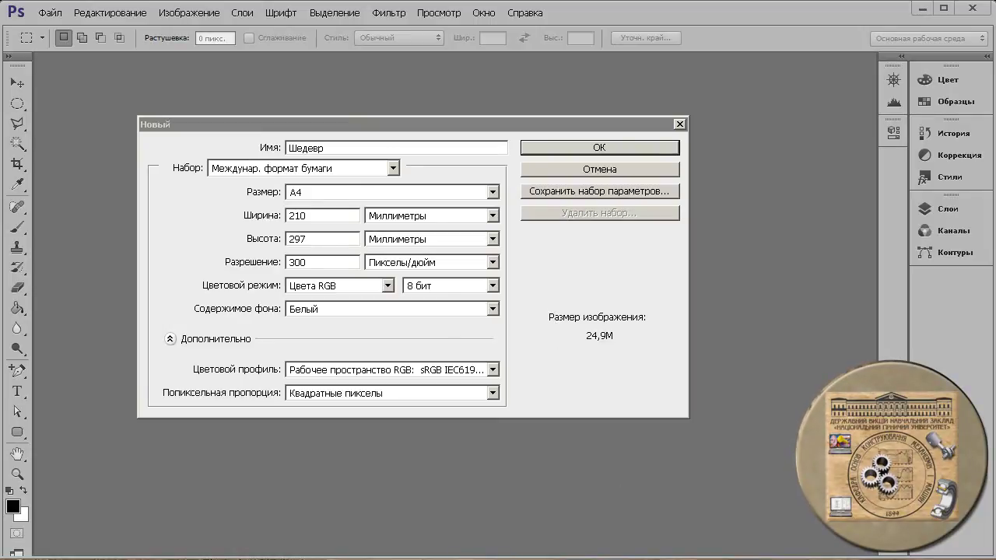
drag(532, 282, 664, 380)
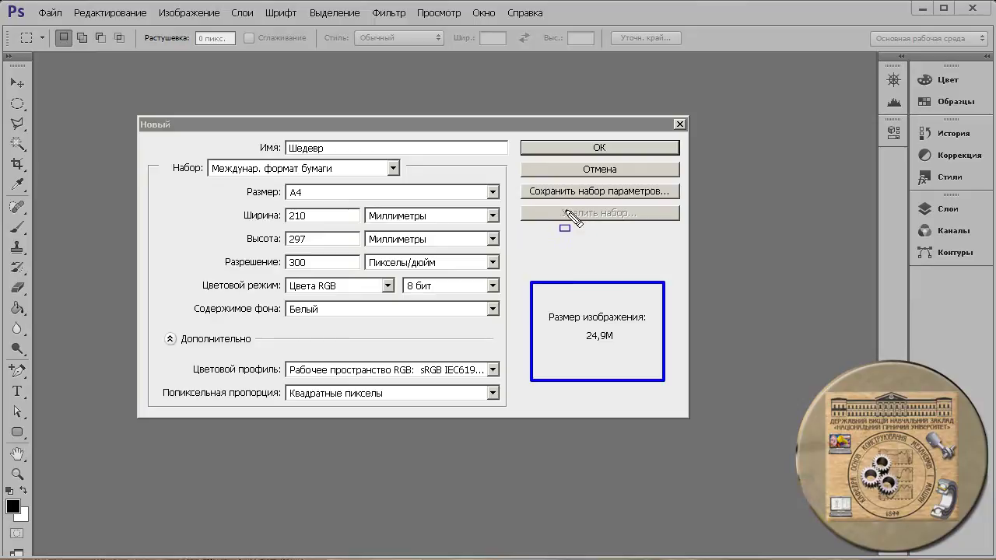
key(Escape)
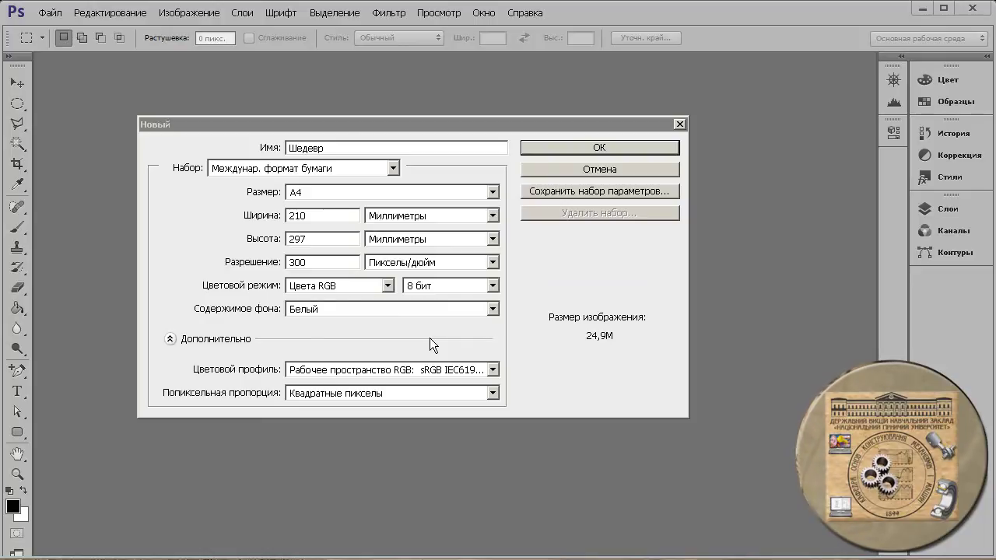
click(337, 167)
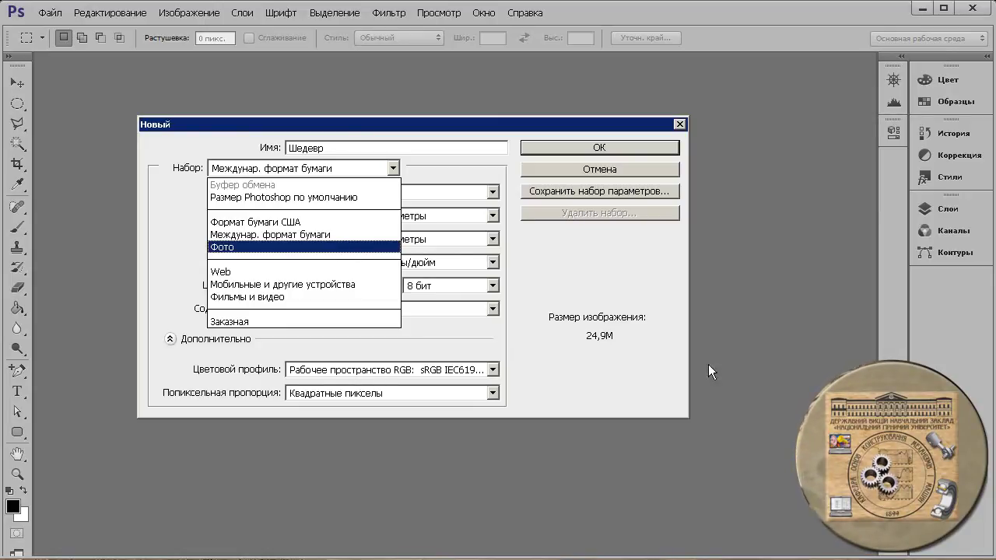
- Set units to pixels and enter a custom 800 × 655 px canvas at 150 ppi
click(587, 279)
click(319, 216)
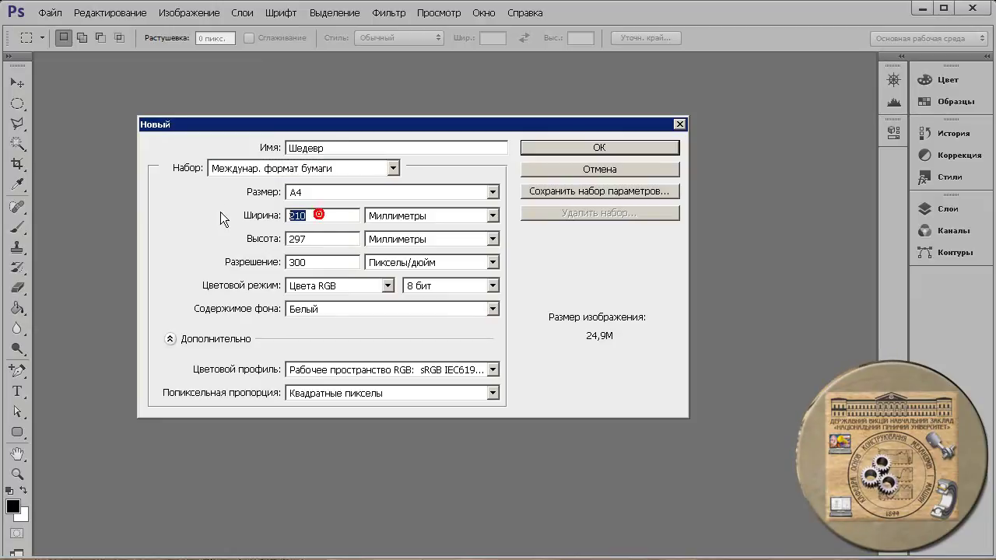
click(413, 218)
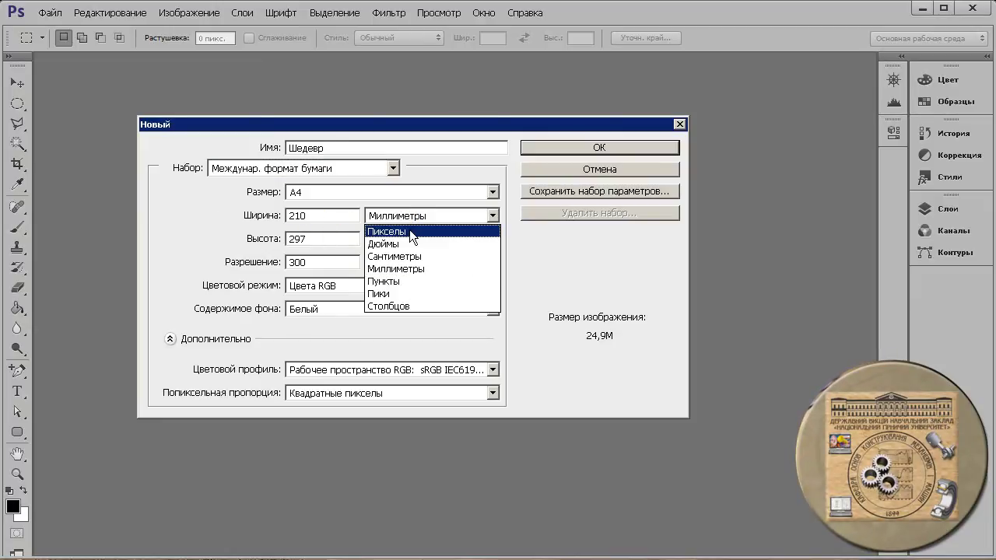
click(410, 231)
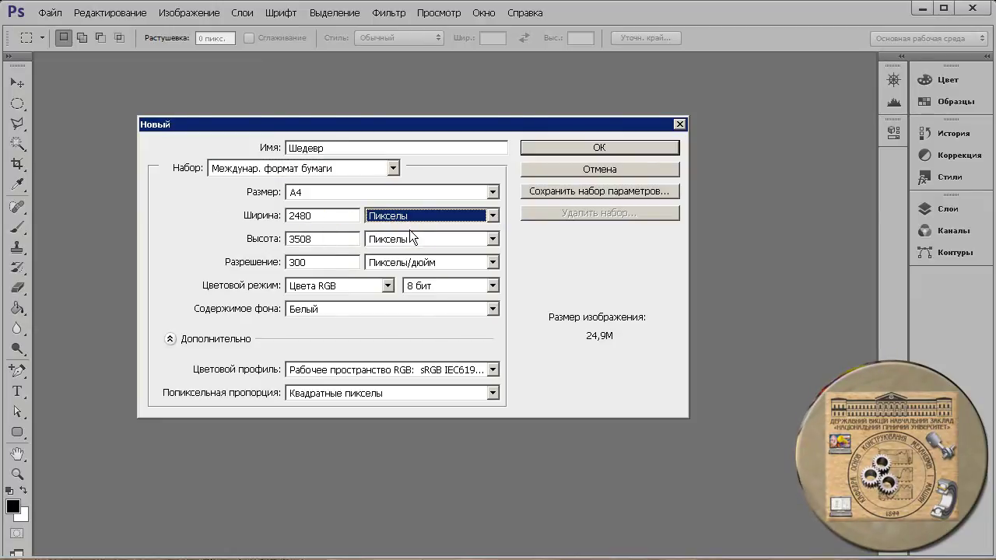
click(322, 216)
text(800)
key(Tab)
key(Tab)
text(655)
double_click(315, 263)
text(150)
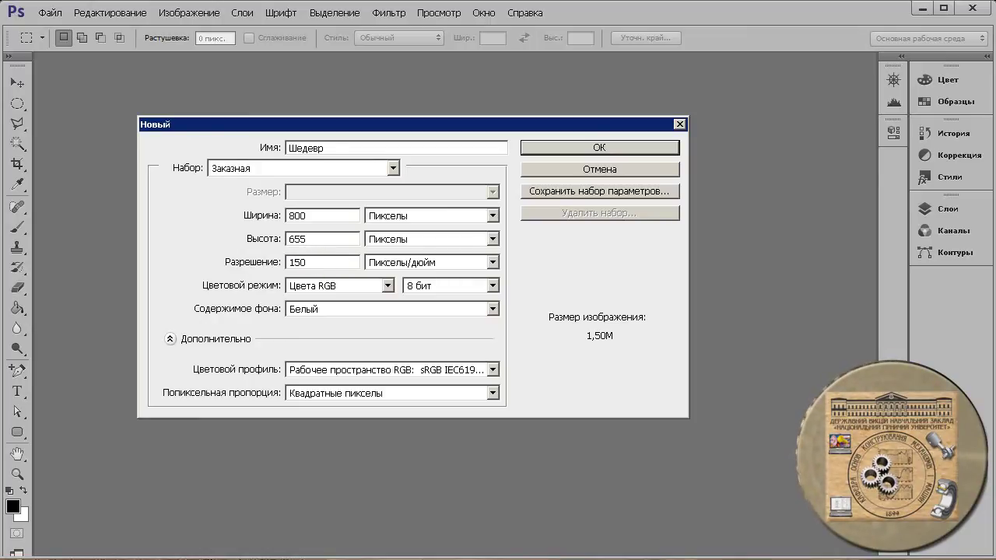
- Confirm pixels, pixels per inch and RGB colour mode in the unit and mode lists
click(406, 216)
click(405, 217)
click(424, 239)
click(425, 246)
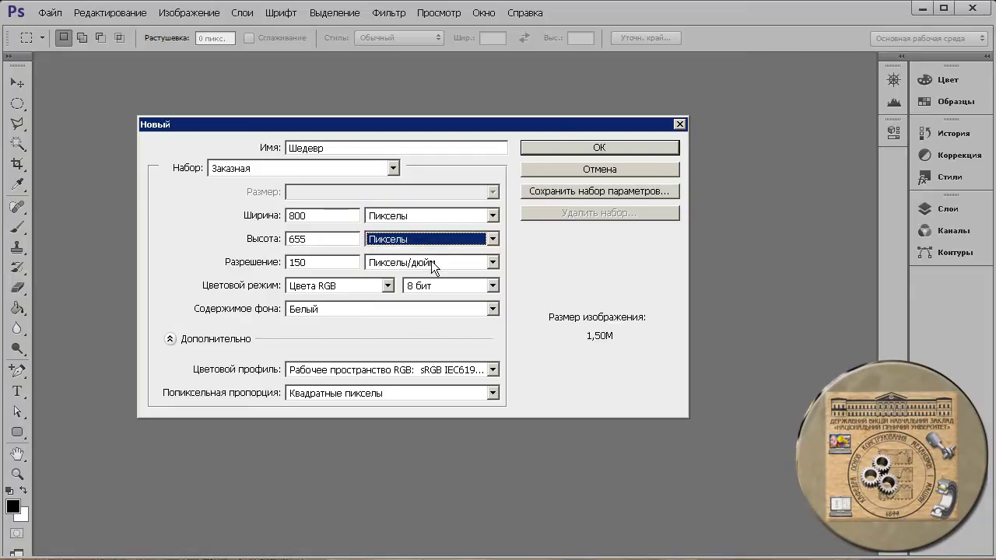
click(431, 262)
click(431, 262)
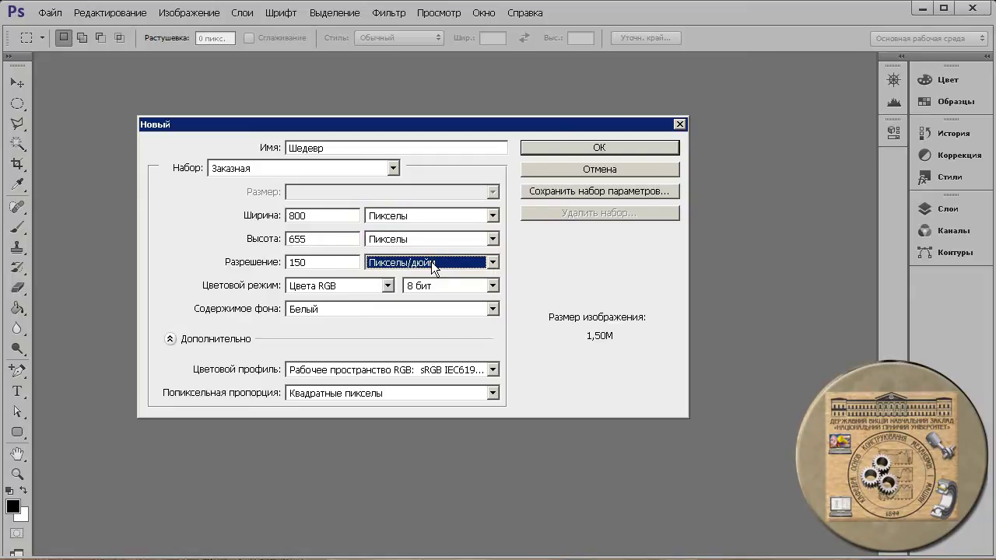
click(383, 287)
click(384, 288)
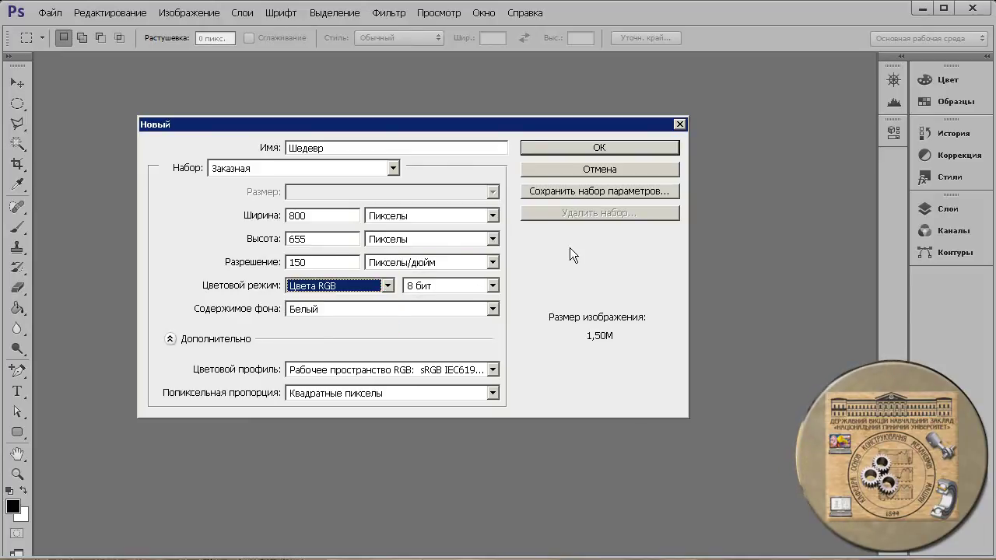
click(672, 191)
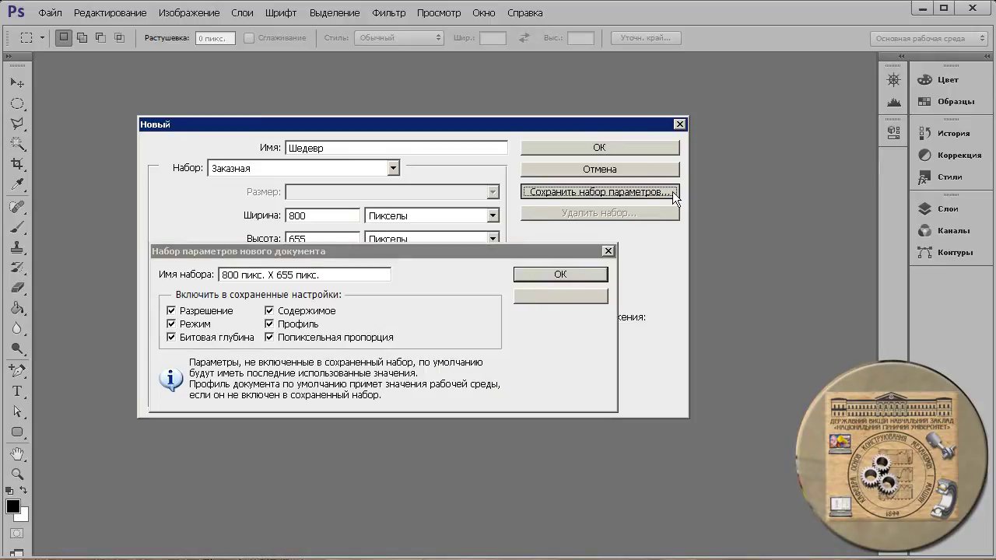
- Save the current settings as a preset named '800 пикс. X 655 пикс.'
drag(542, 254, 547, 373)
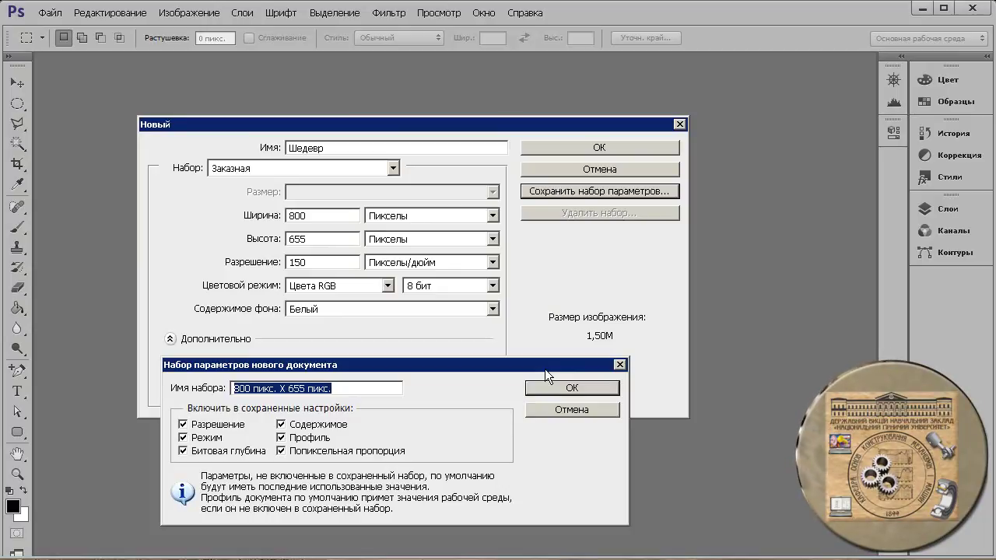
drag(347, 388, 233, 388)
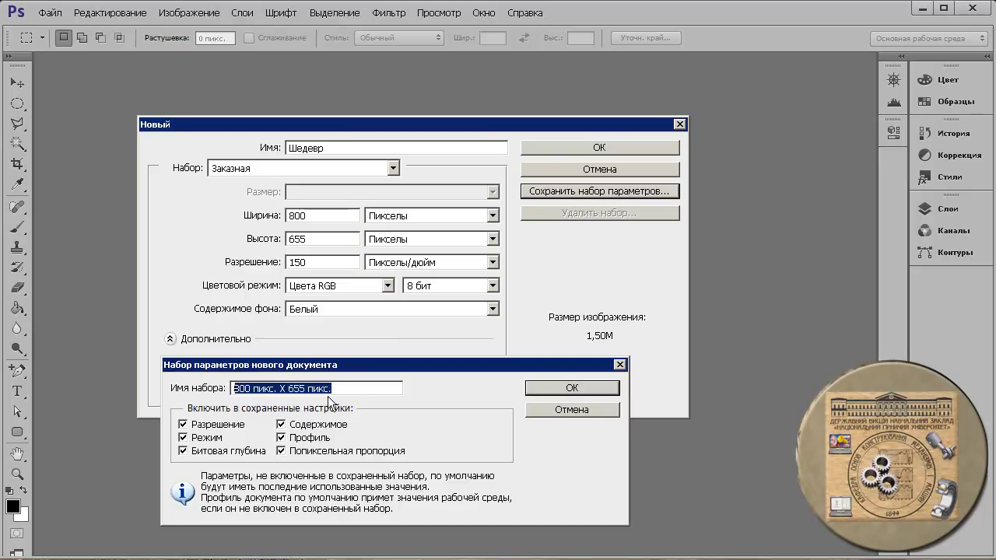
click(569, 387)
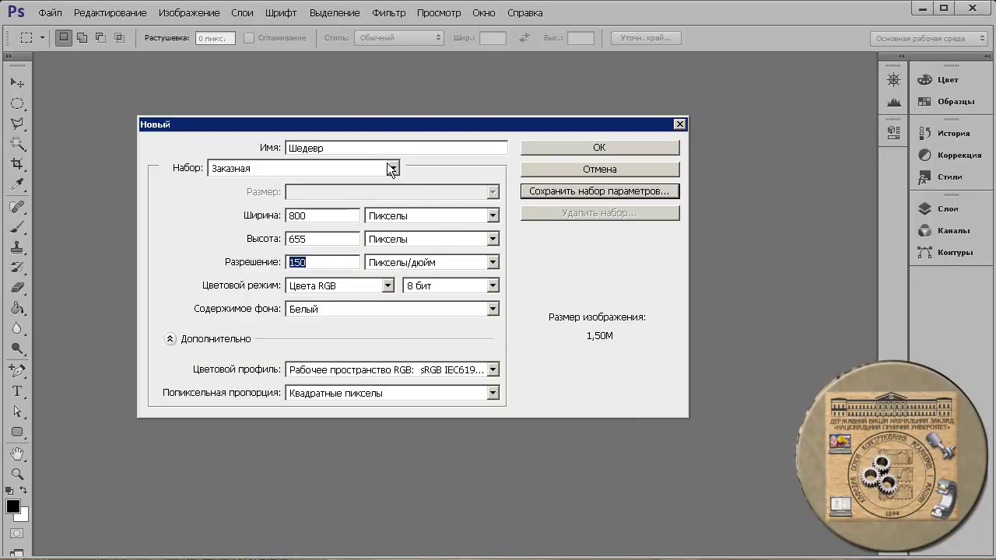
- Select the '800 пикс. X 655 пикс.' preset in Набор, then cancel without creating a document
click(390, 170)
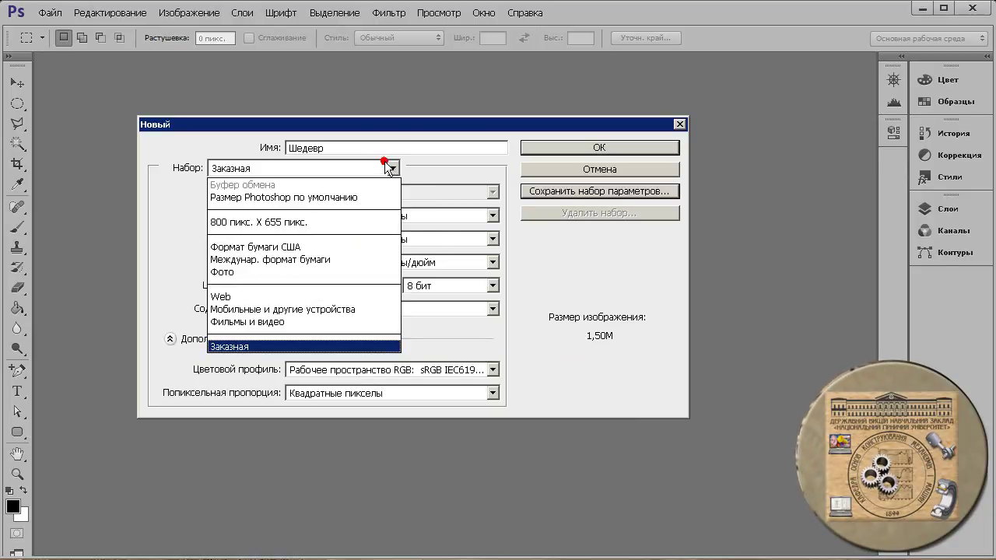
click(344, 223)
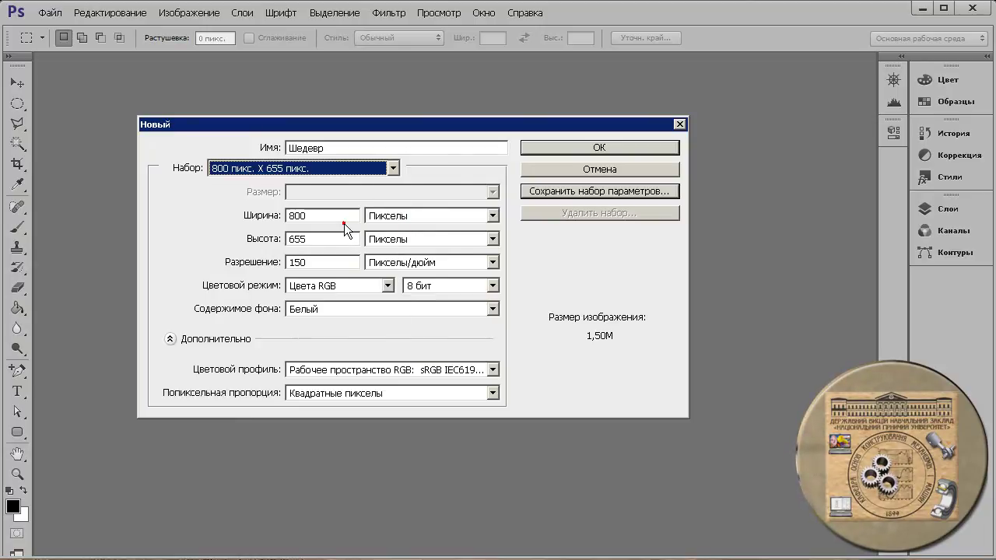
click(376, 167)
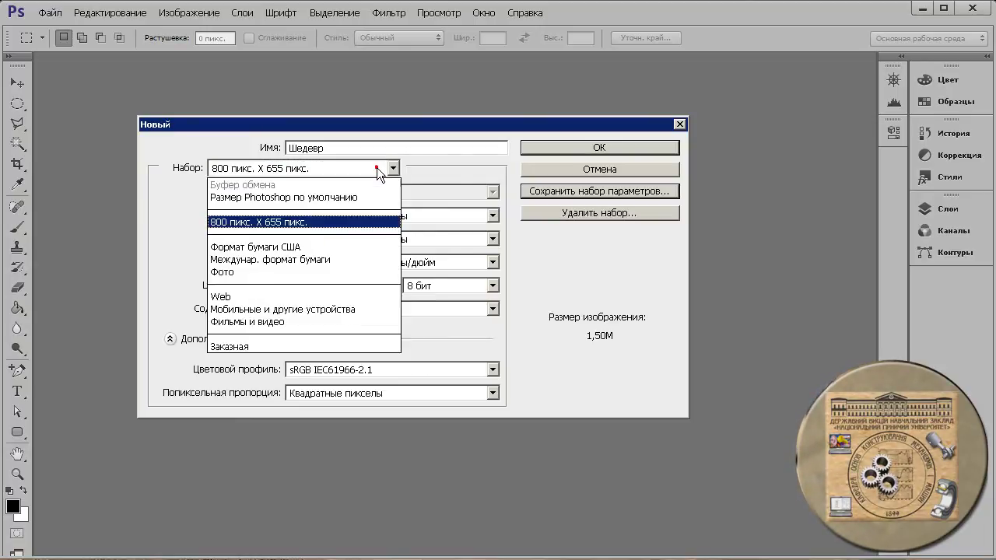
click(331, 223)
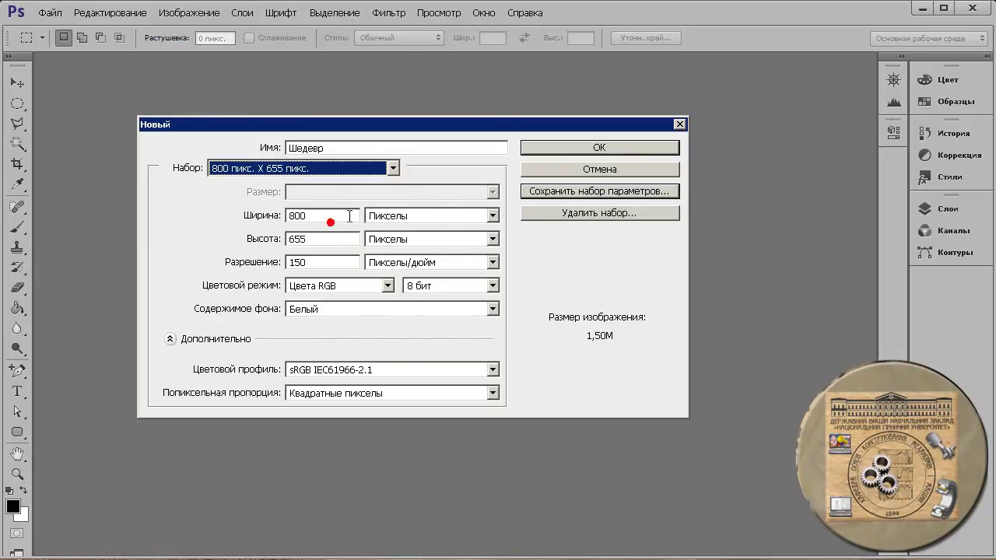
click(572, 170)
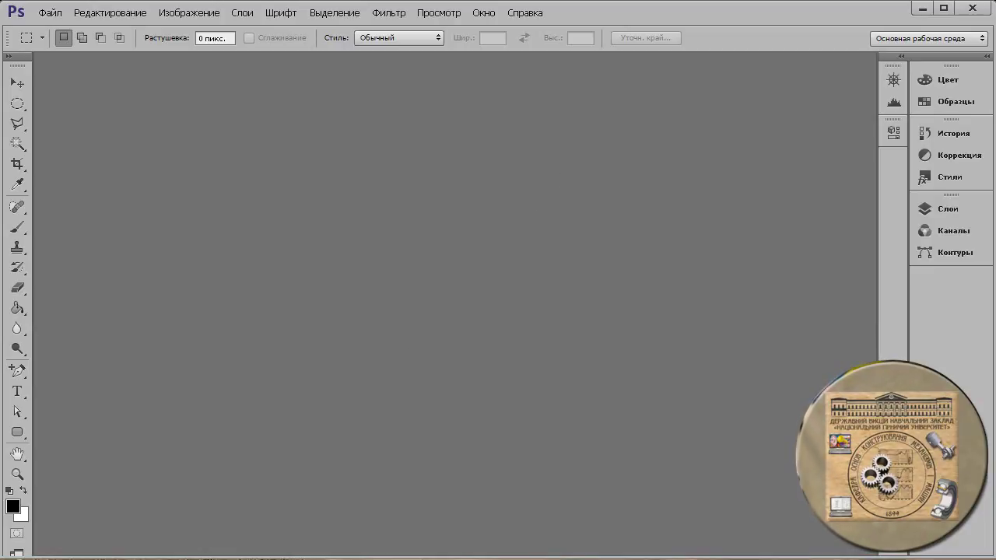
- Copy the department logo image from the okmm.nmu.org.ua site in Opera, then return to Photoshop
key(alt+Tab)
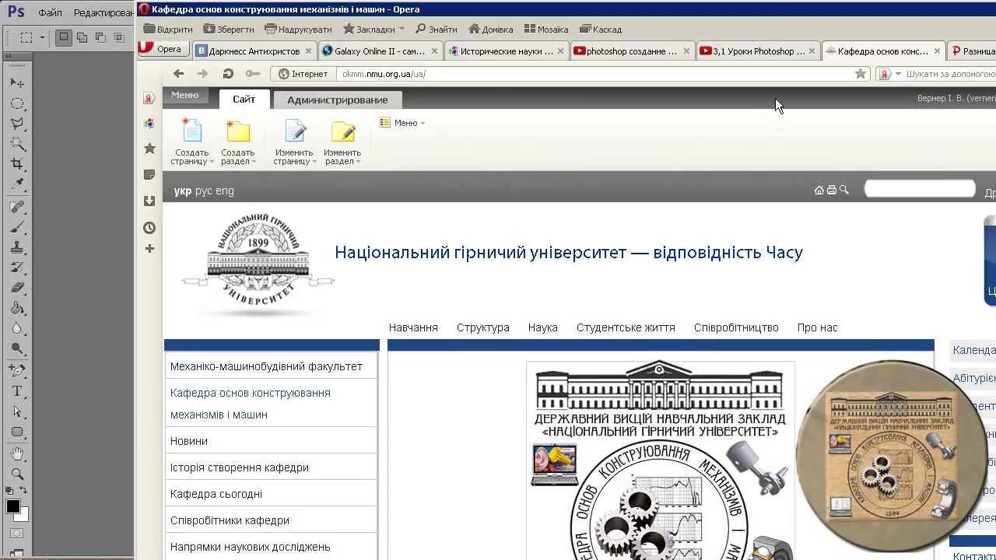
scroll(896, 204, down, 3)
scroll(896, 204, down, 3)
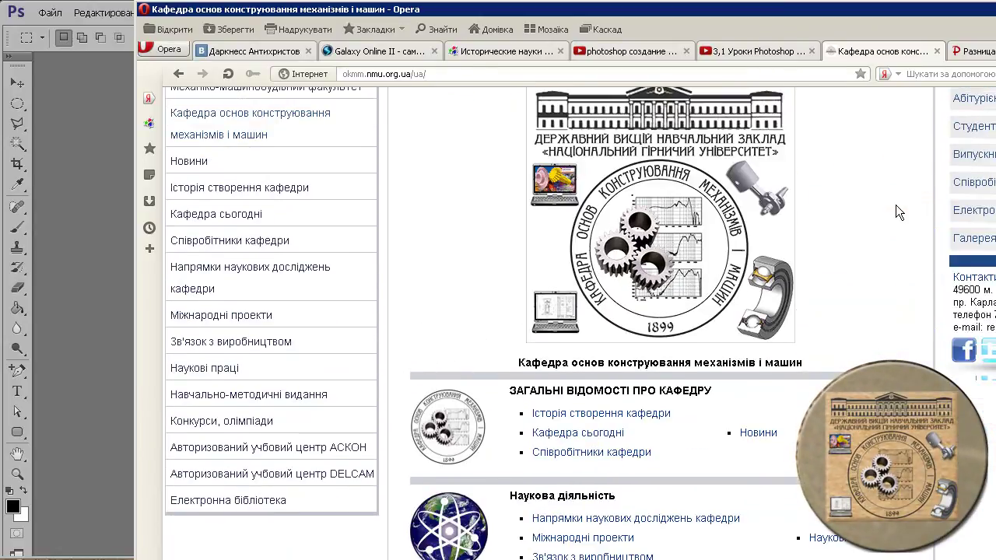
right_click(553, 146)
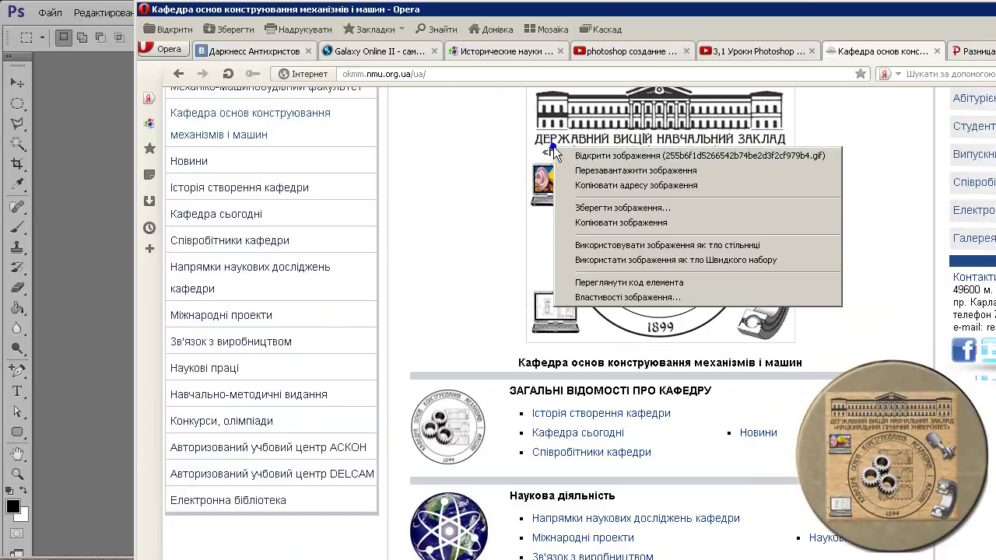
click(634, 223)
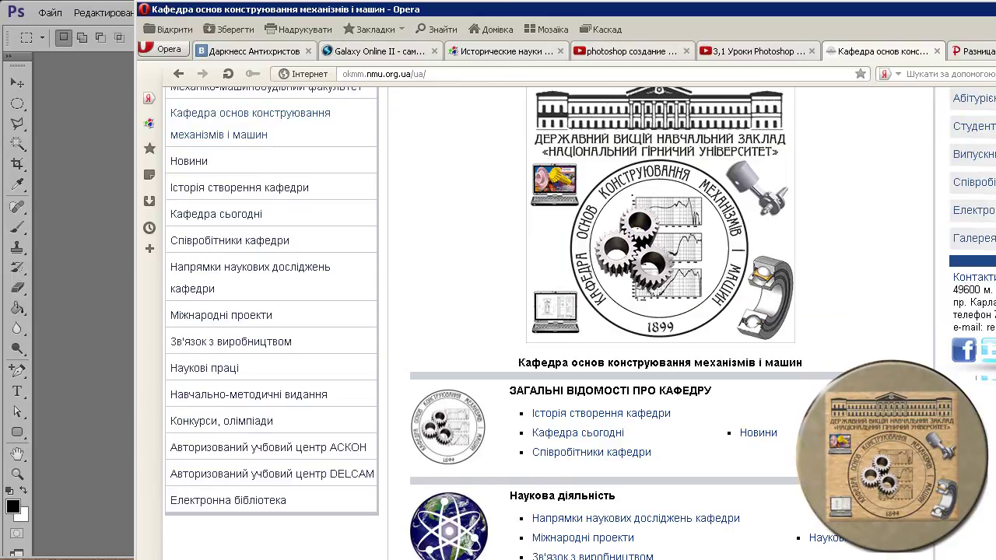
key(alt+Tab)
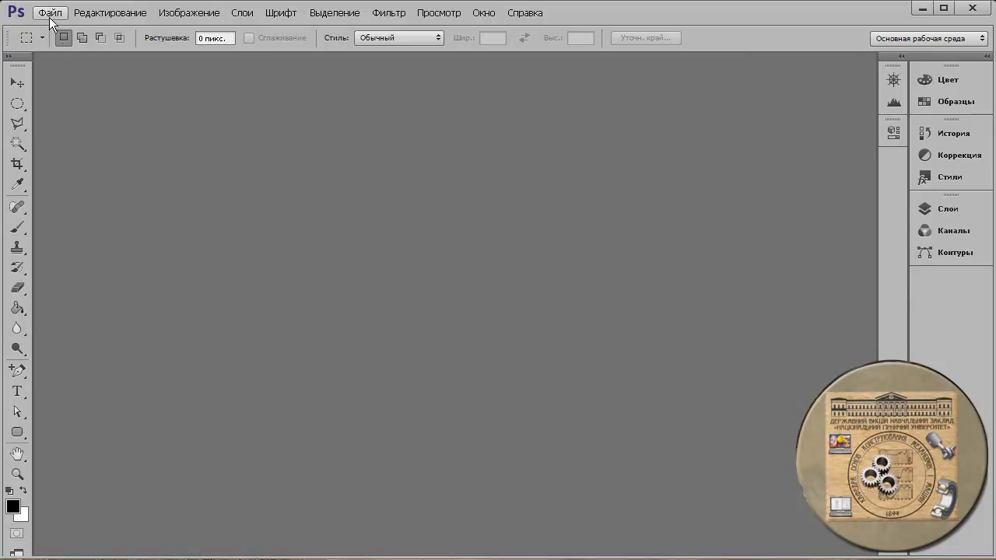
- Create a 346 × 339 px document from the Буфер обмена preset and paste the logo into it
click(49, 13)
click(51, 30)
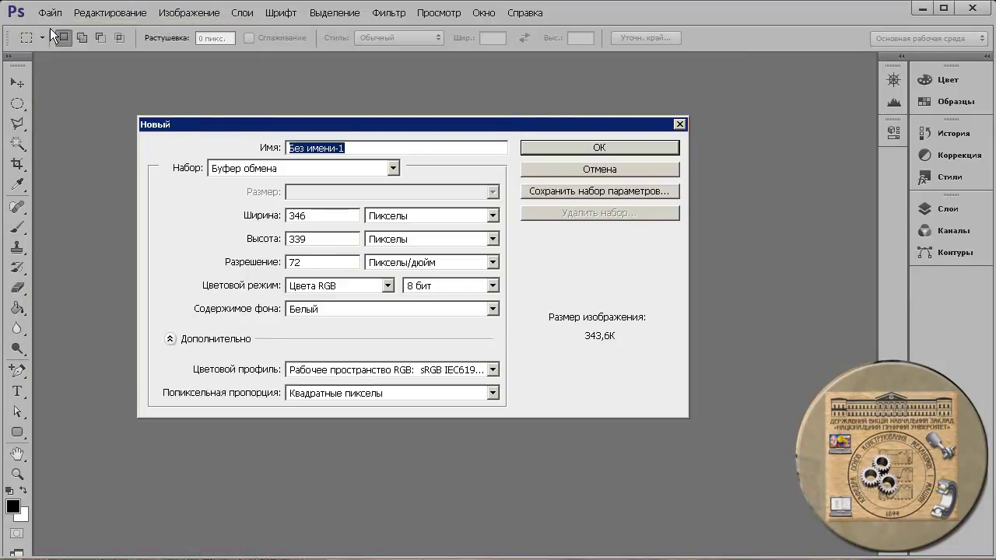
click(393, 167)
click(393, 165)
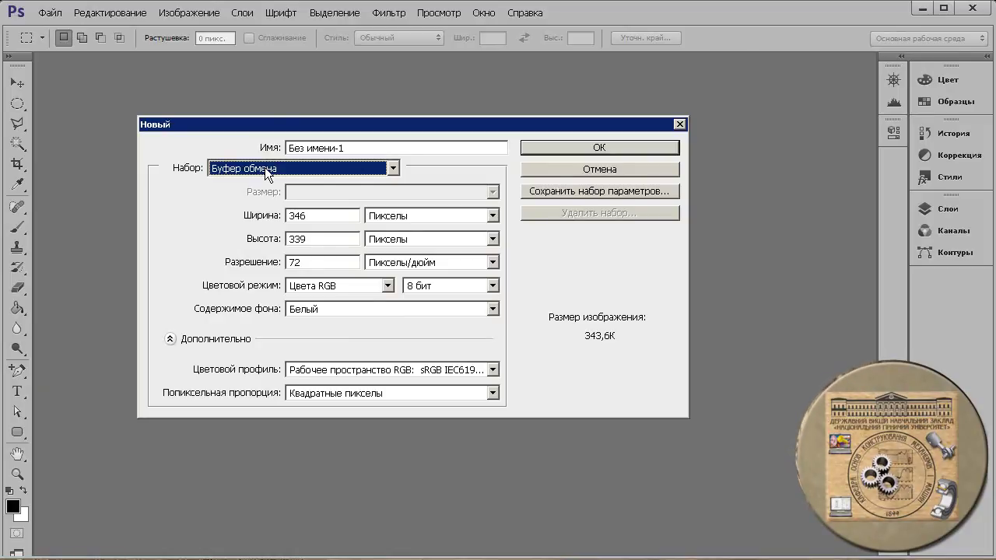
click(603, 146)
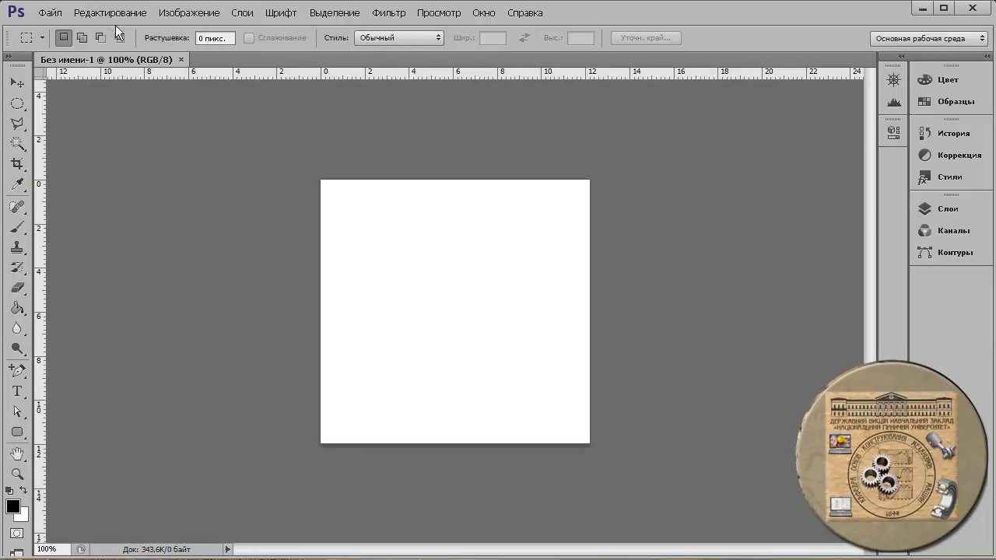
click(110, 12)
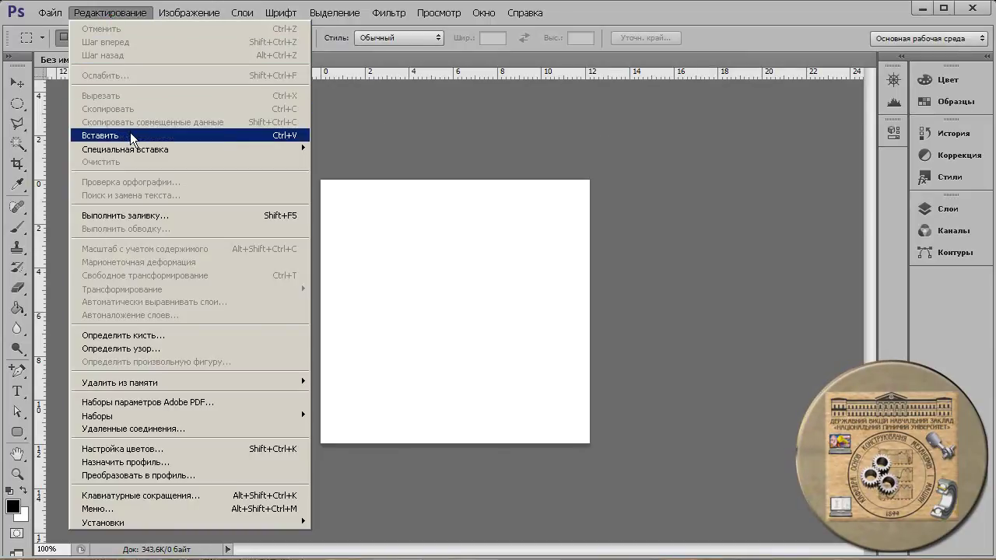
click(130, 135)
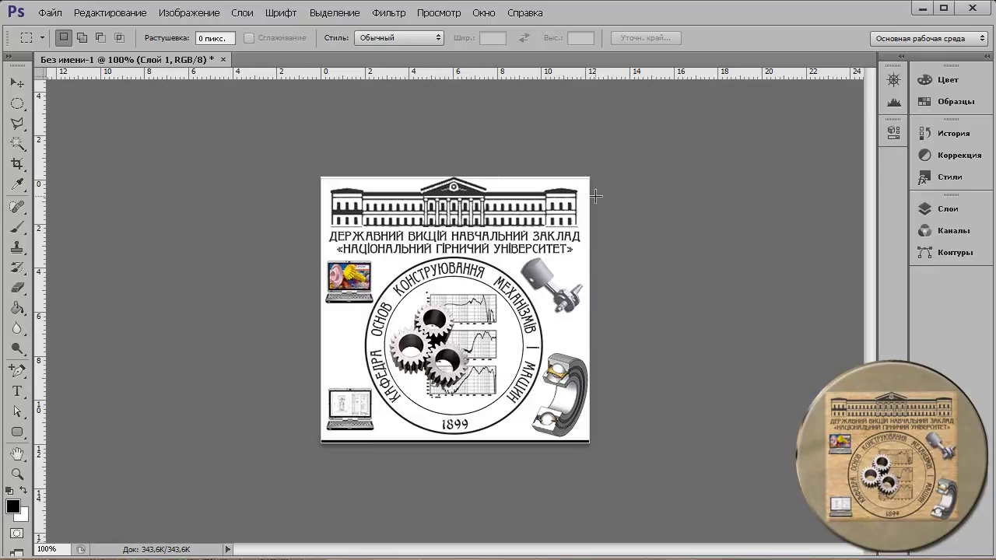